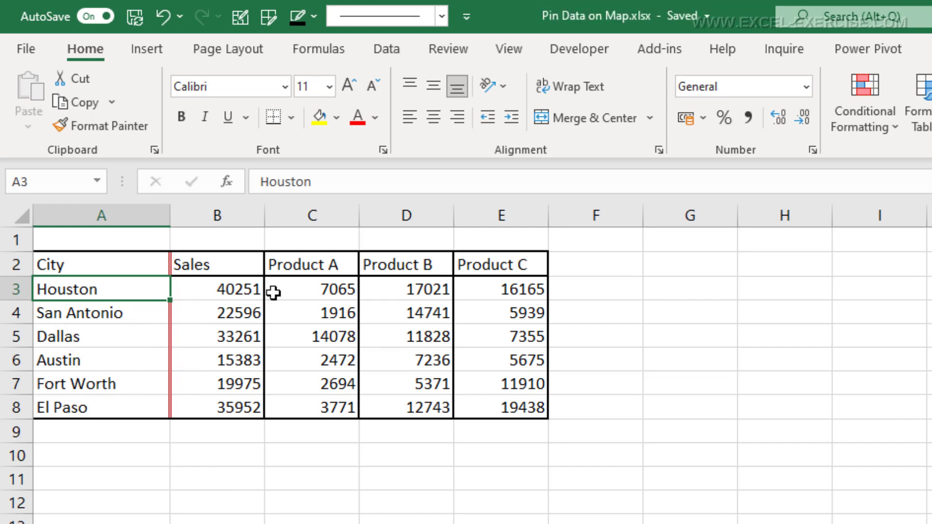
Step: Select the City and Sales data and insert a Bing Maps add-in beside the Texas table
left_click(185, 291)
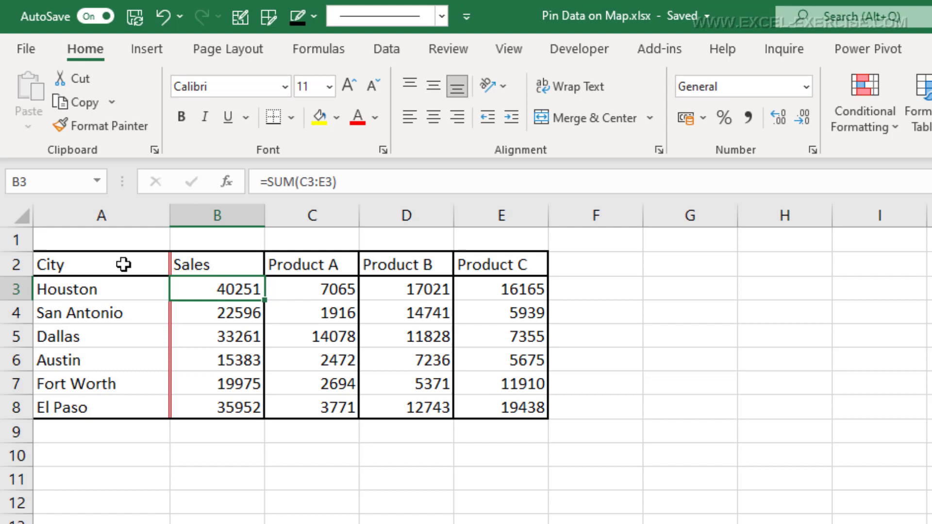
left_click_drag(124, 265, 232, 404)
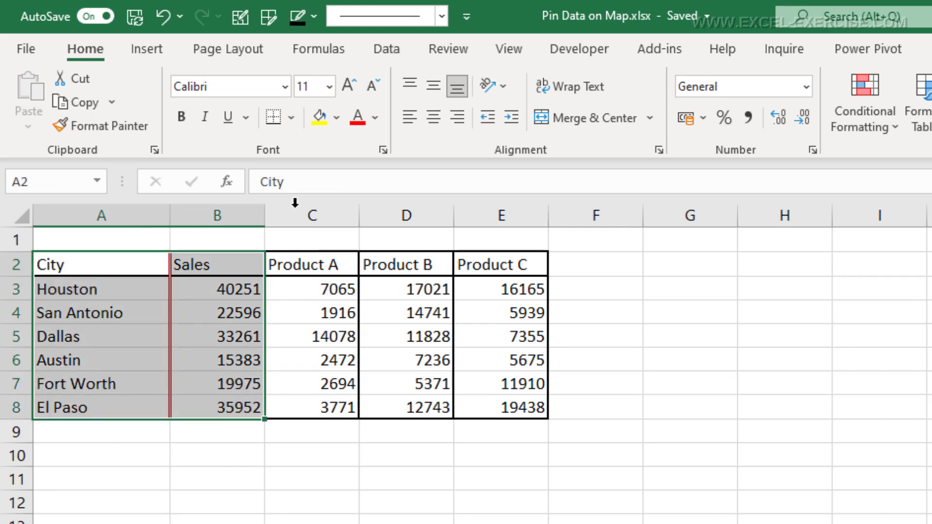
left_click(150, 47)
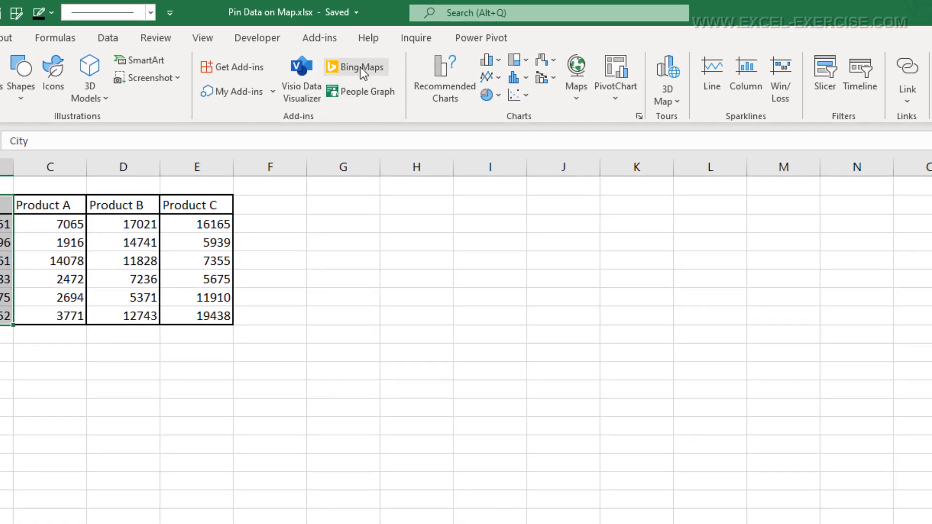
left_click(361, 67)
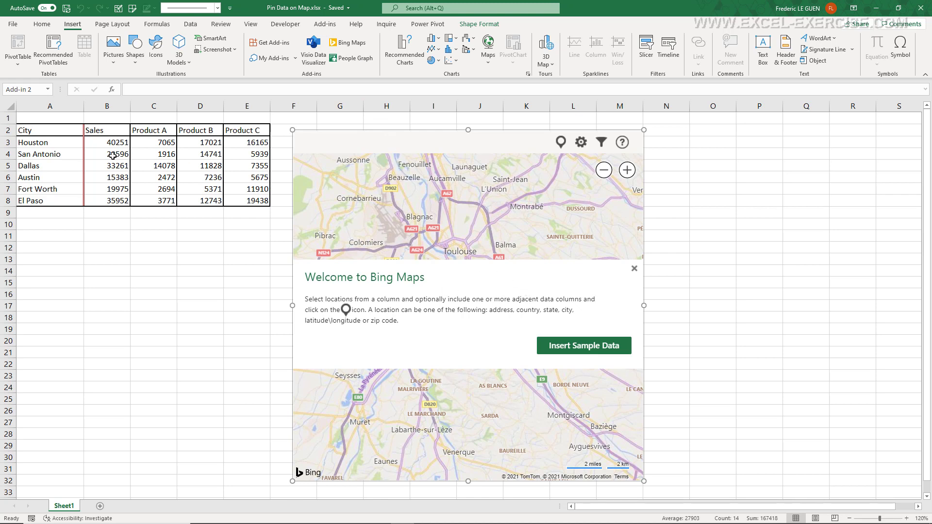
Step: Plot the A2:B8 cities as sales-sized circles and show El Paso's Sales of 35952
left_click_drag(65, 131, 109, 201)
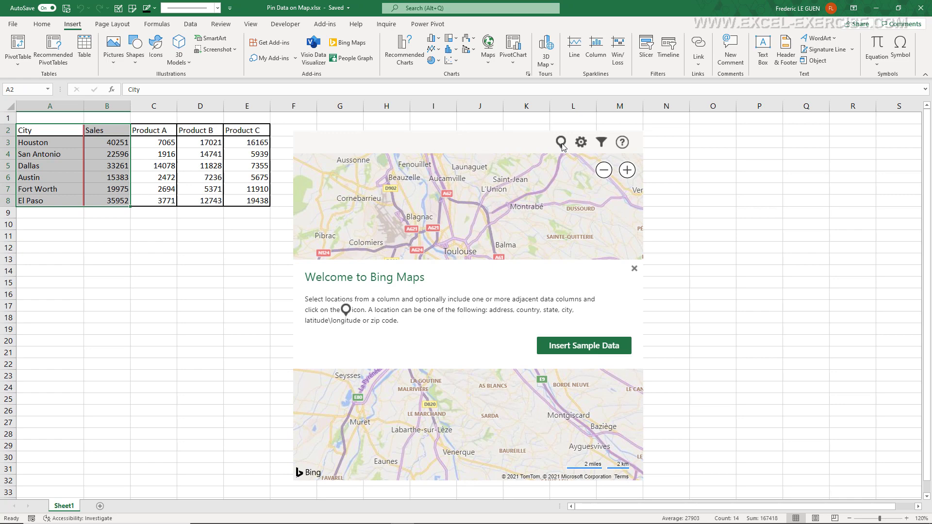
left_click(562, 144)
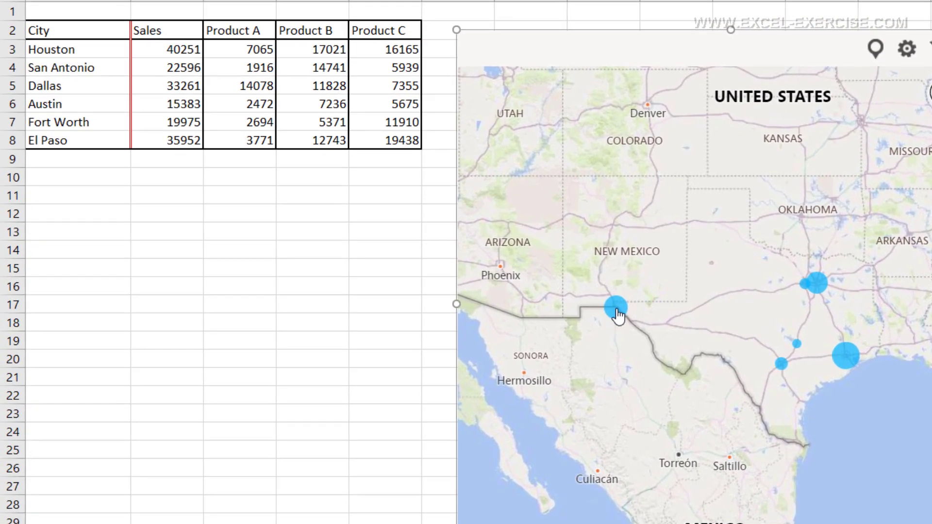
left_click(617, 309)
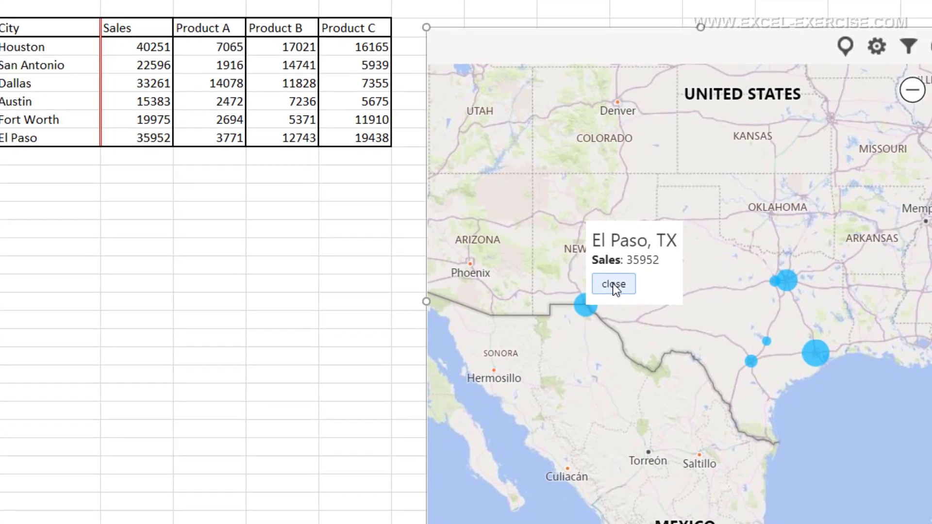
Step: Close El Paso's details and change the map's circle colour to orange
left_click(636, 287)
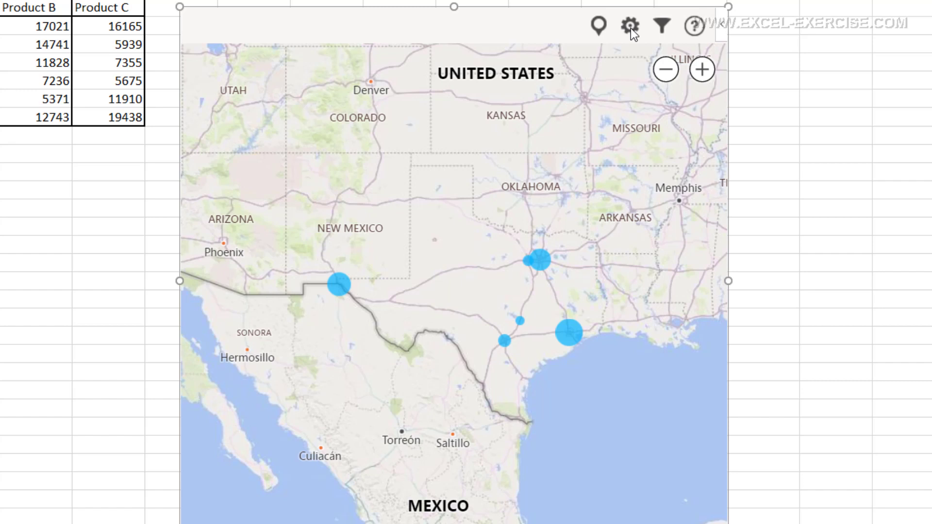
left_click(631, 28)
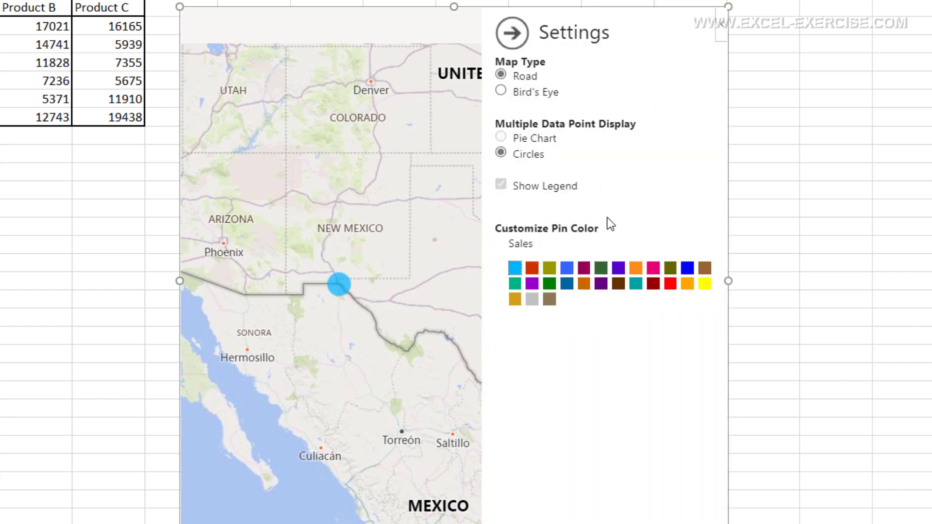
left_click(585, 285)
left_click(522, 40)
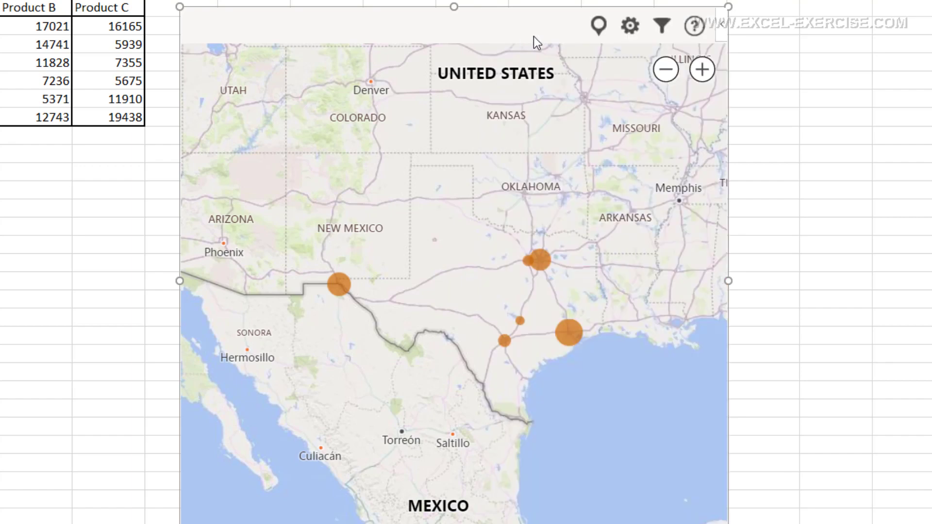
Step: Preview the map in Bird's Eye aerial view, then return it to the Road style
left_click(634, 26)
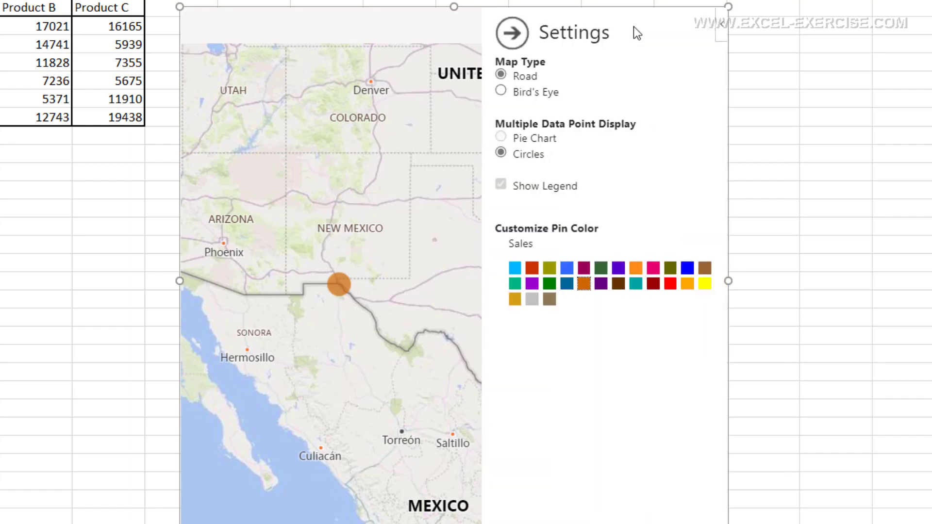
left_click(502, 92)
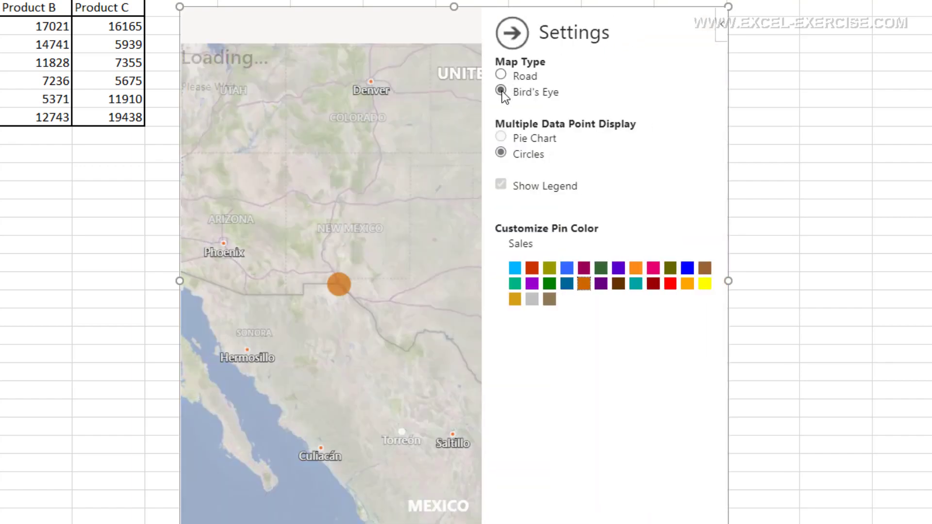
left_click(517, 37)
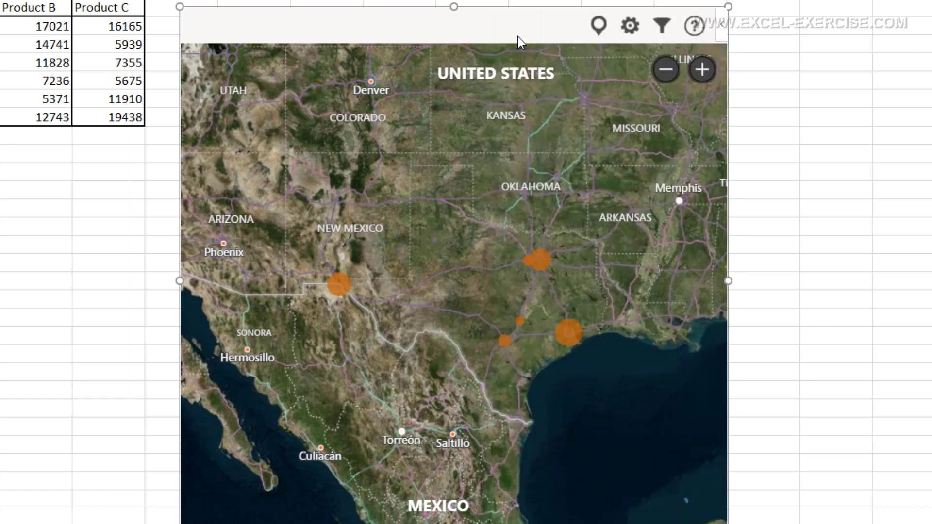
left_click(630, 26)
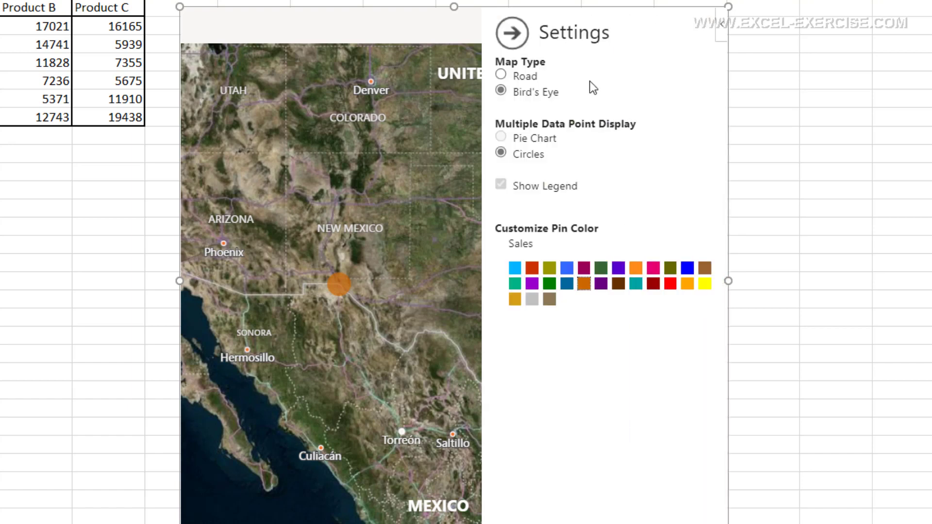
left_click(501, 75)
left_click(512, 34)
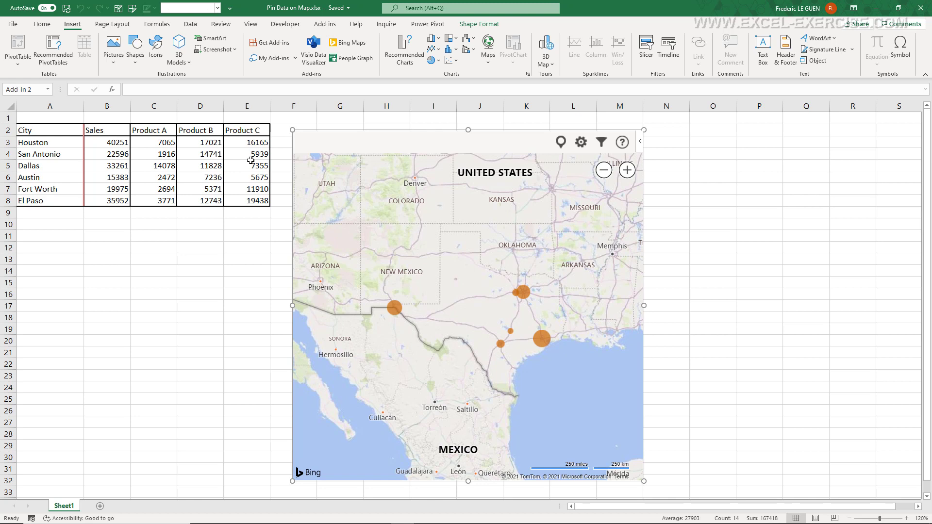
Step: Plot A2:E8 on the map with each city shown as a Sales and Products A–C pie chart
left_click_drag(59, 129, 256, 200)
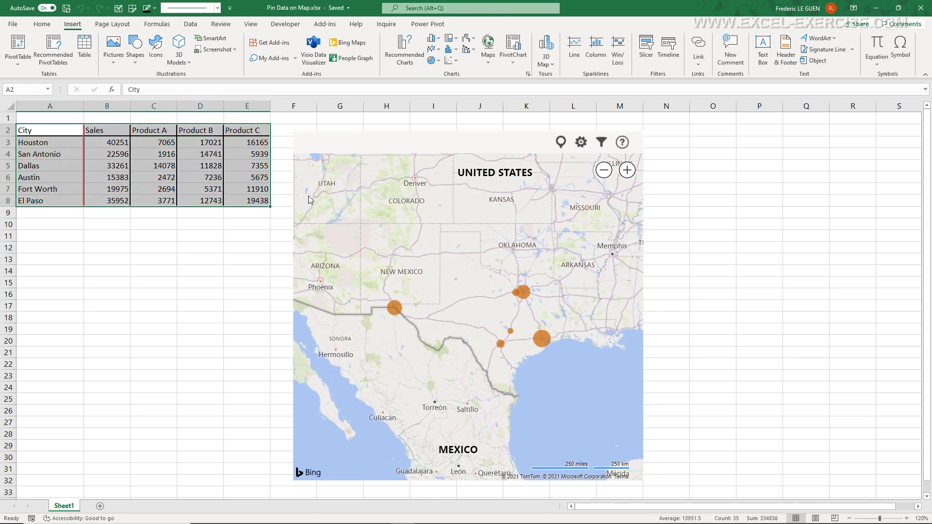
left_click(561, 143)
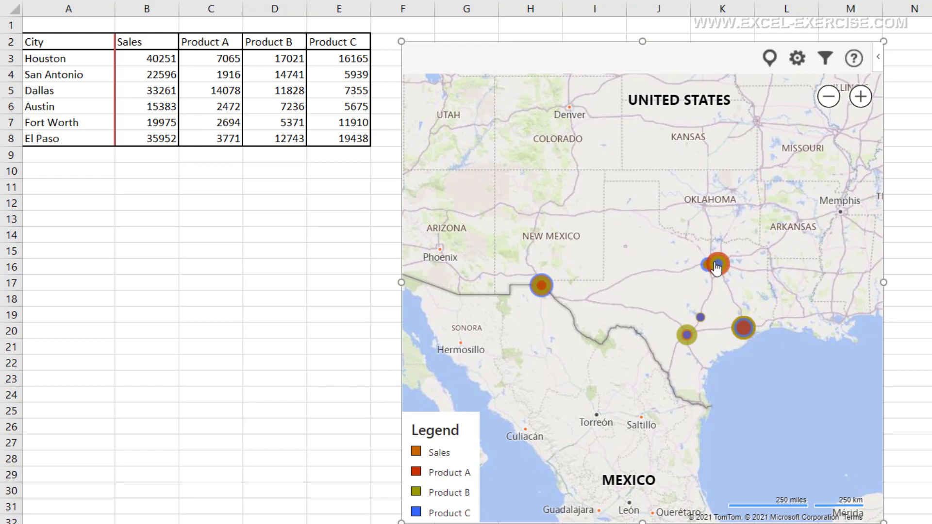
left_click(796, 59)
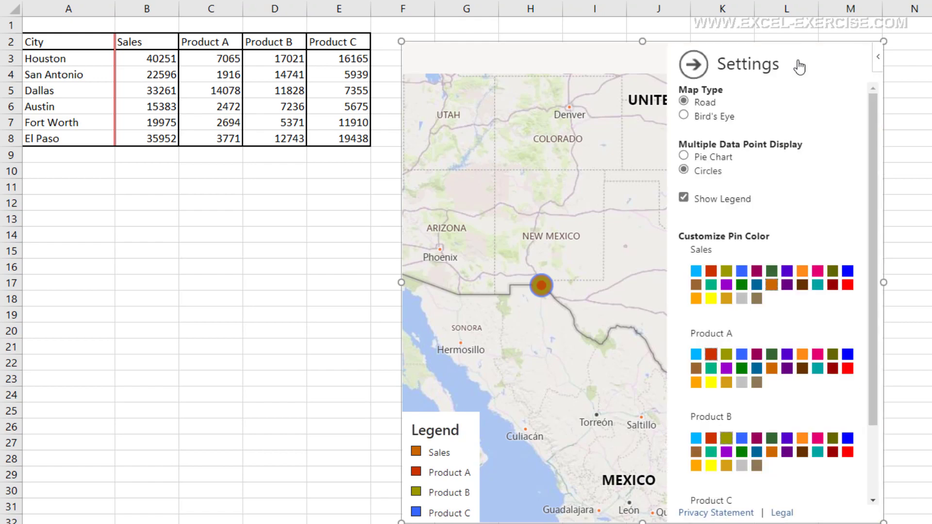
left_click(684, 156)
left_click(690, 68)
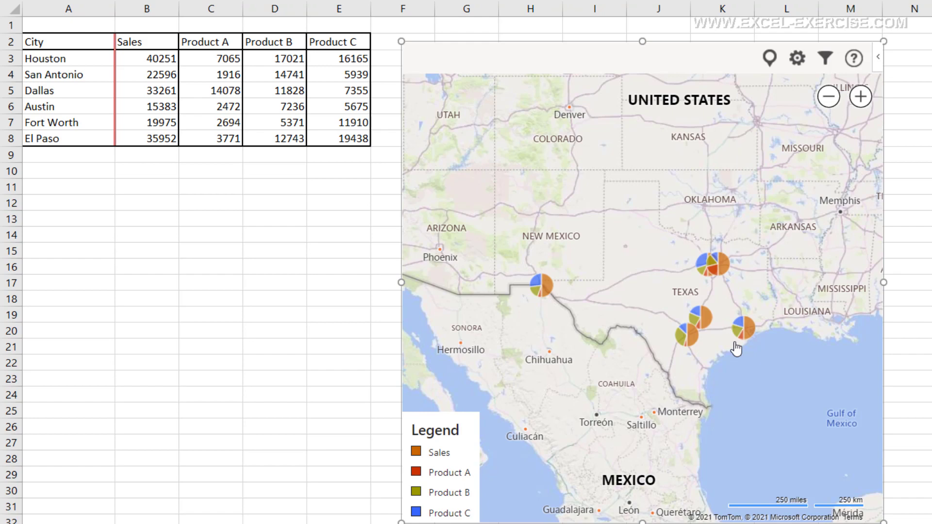
Step: Zoom in, inspect Houston's value breakdown, and pan the map west toward San Antonio
scroll(733, 342, "up", 3)
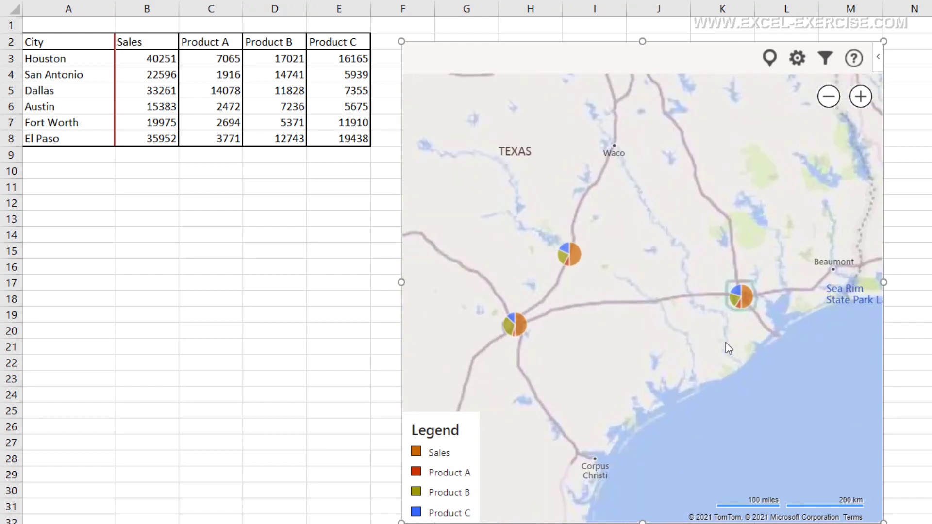
scroll(736, 313, "up", 2)
left_click(760, 257)
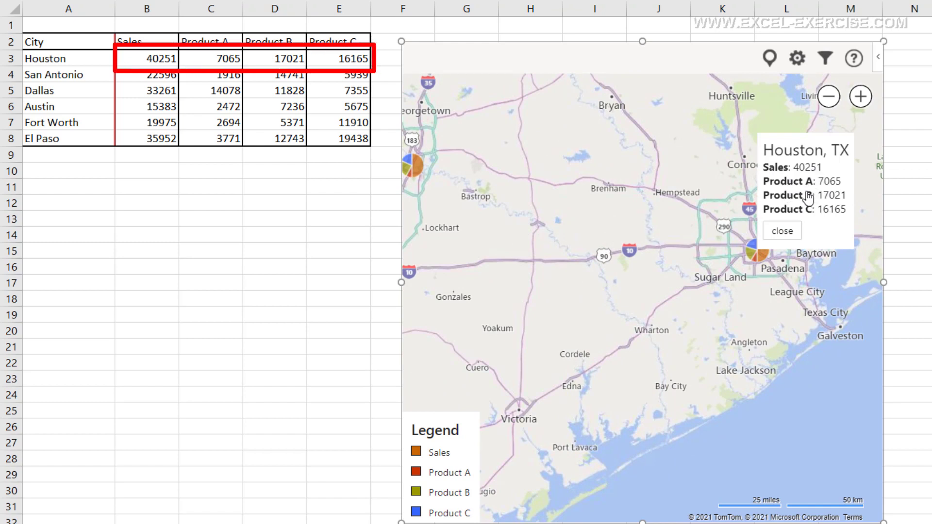
left_click(782, 232)
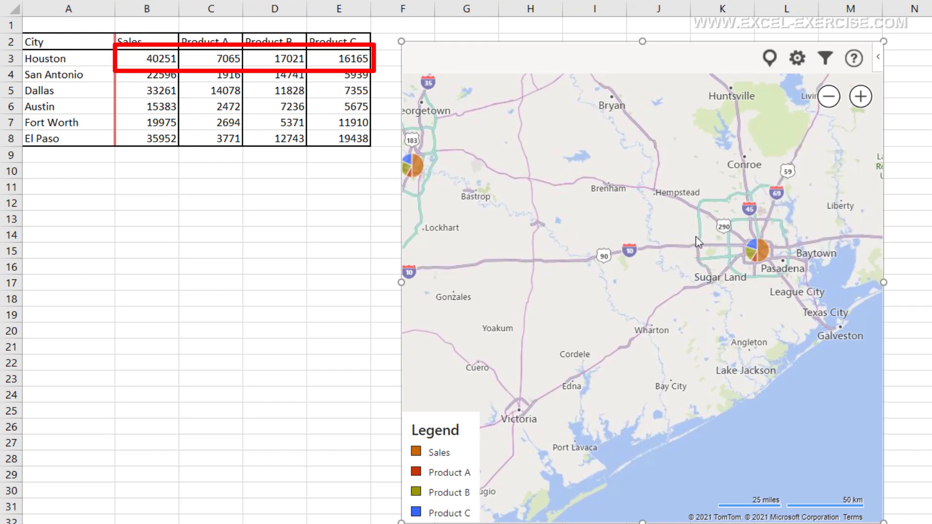
mouse_move(508, 221)
left_mouse_down()
mouse_move(576, 234)
mouse_move(629, 287)
left_mouse_up()
scroll(633, 284, "down", 3)
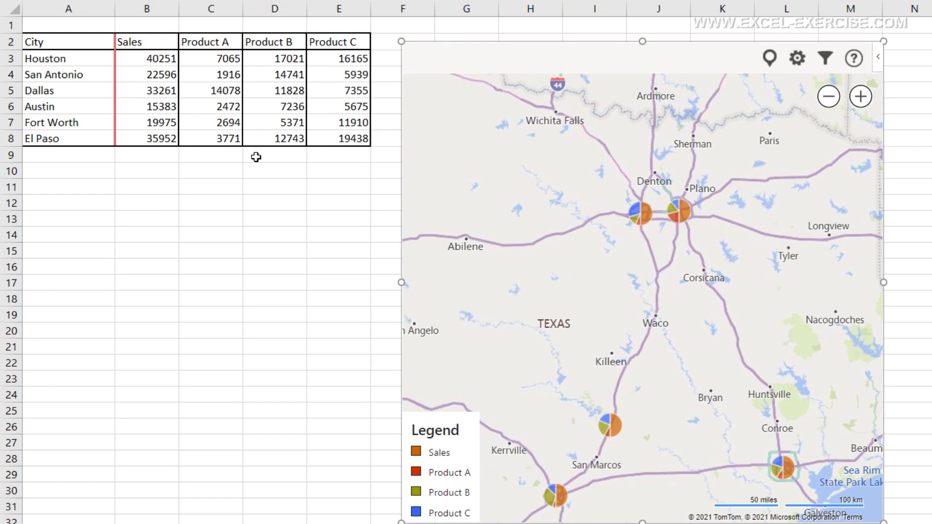
Step: Select the City and three product columns and activate the map to plot them
left_click_drag(73, 41, 65, 136)
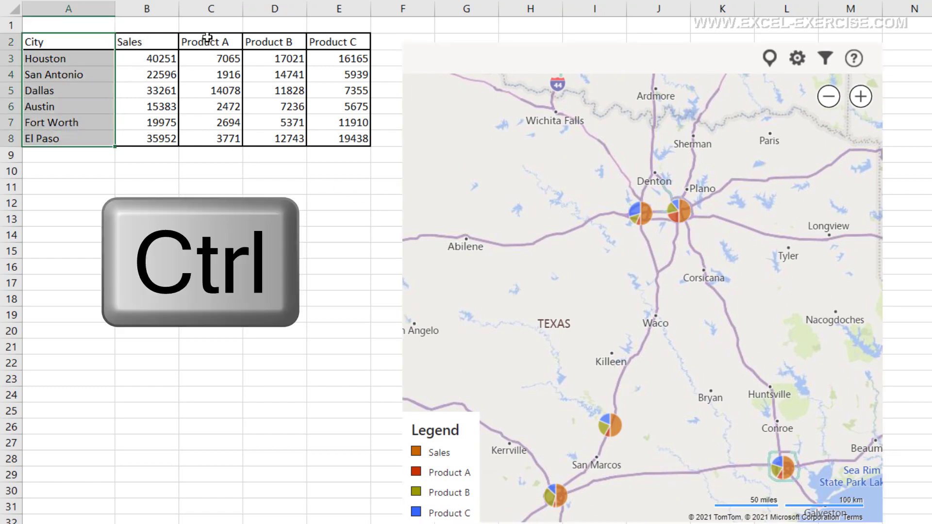
left_click_drag(208, 38, 342, 140)
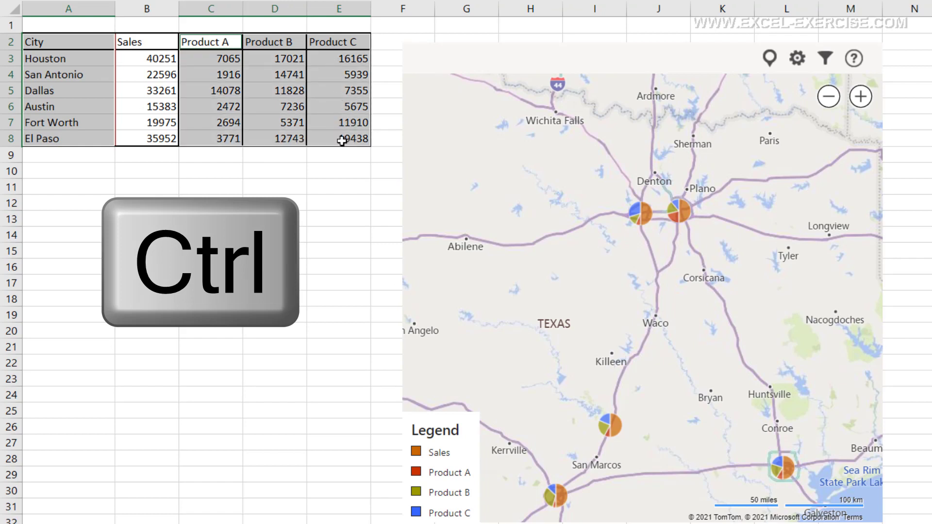
left_click(771, 58)
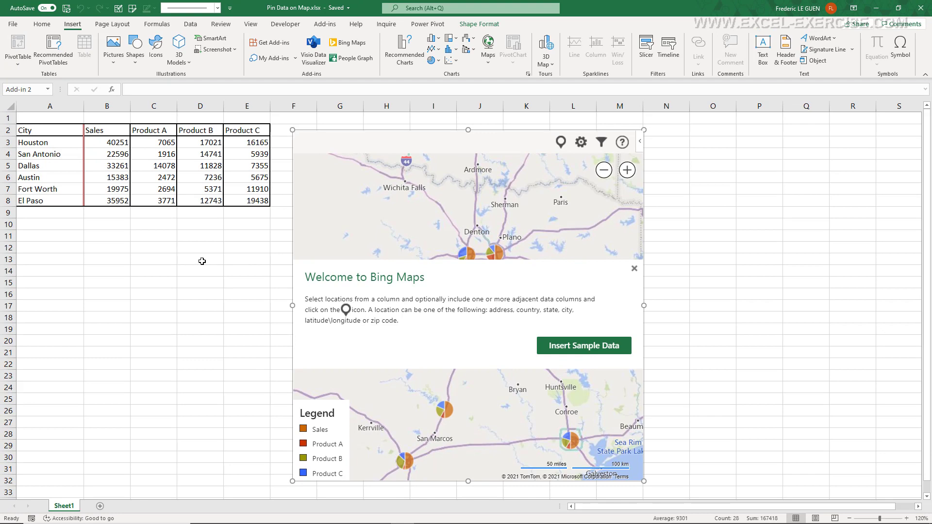
Step: Move the Sales values in B2:B8 to column E, after Product C
left_click(202, 261)
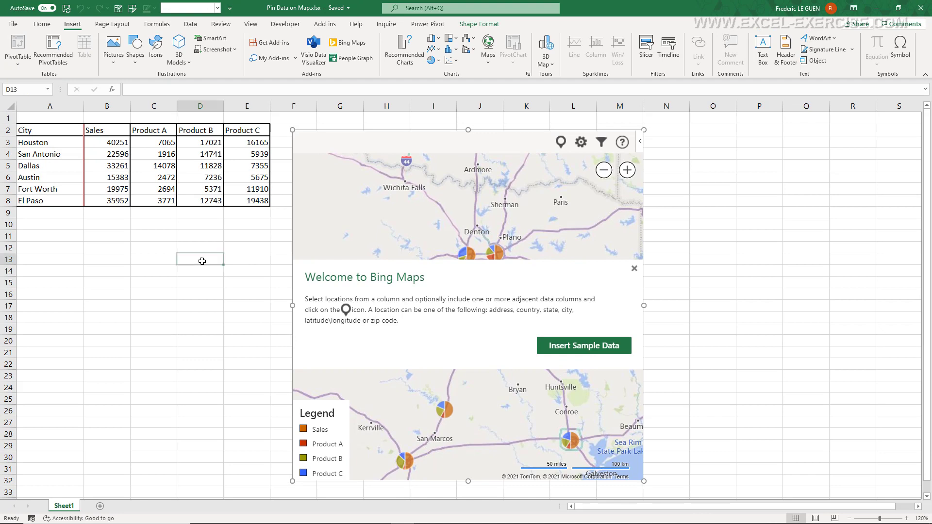
left_click_drag(104, 131, 115, 201)
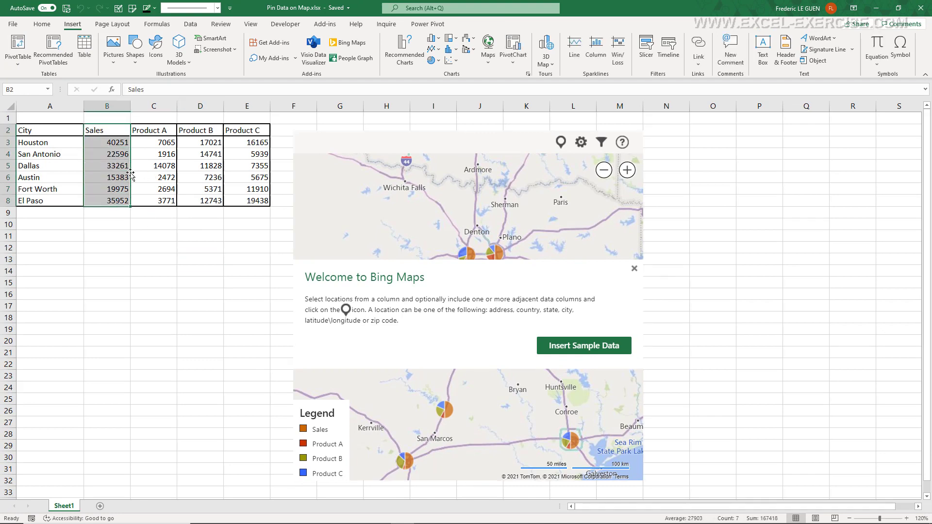
left_click_drag(130, 175, 272, 180)
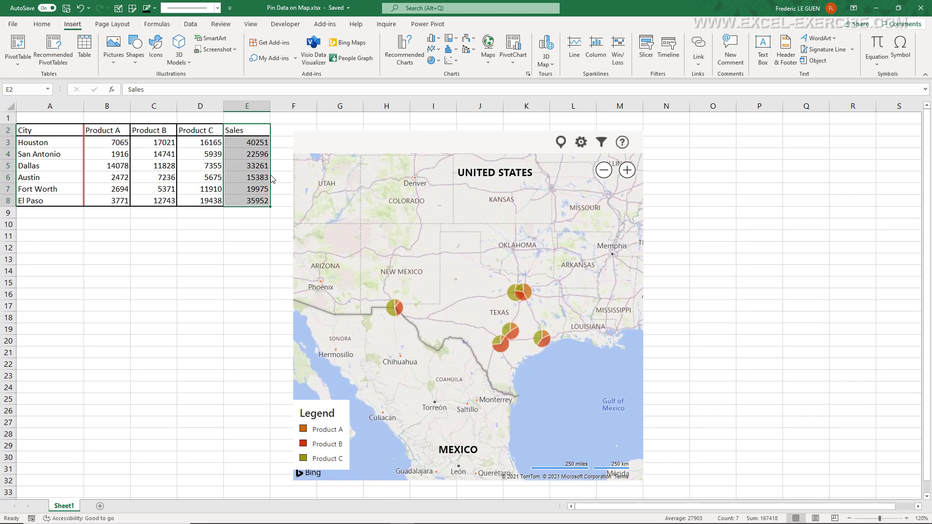
Step: Zoom the Bing map in over Texas to view the Product A–C city pies close up
left_click(534, 176)
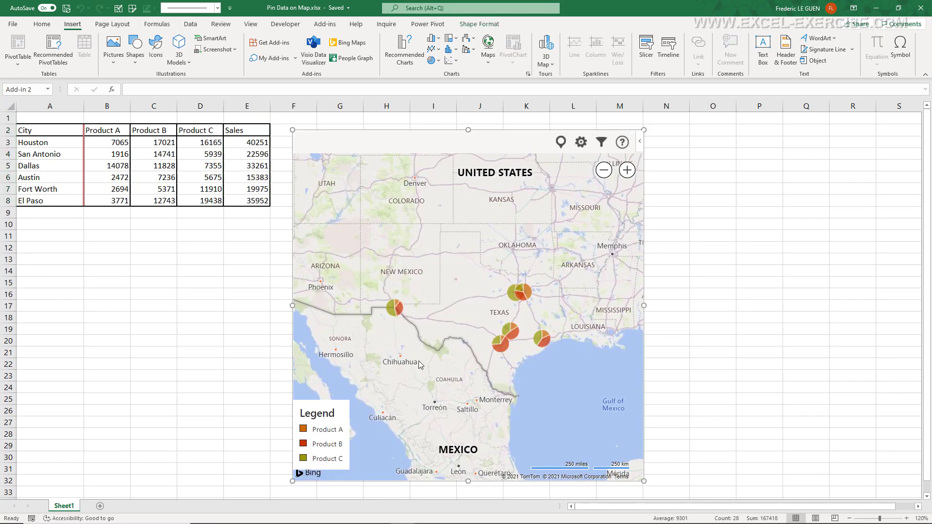
scroll(526, 358, "up", 2)
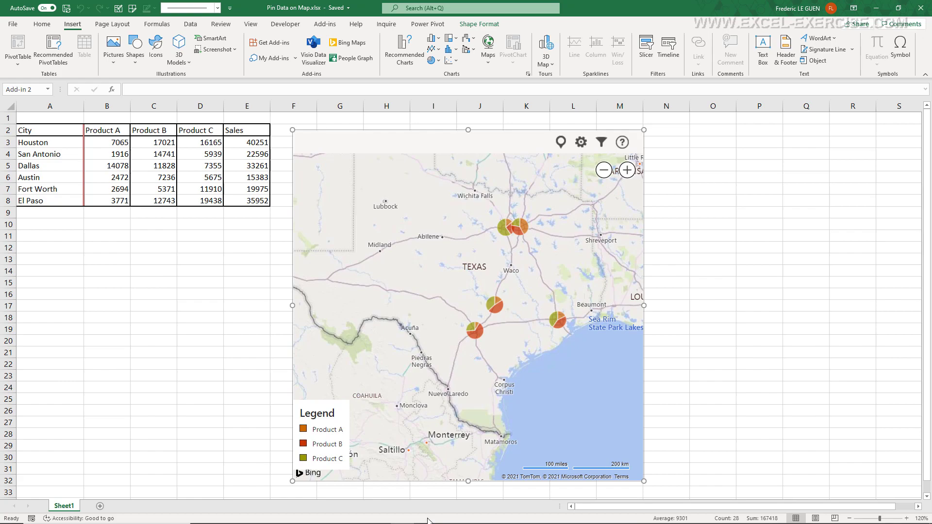
mouse_move(398, 515)
left_click(413, 466)
Step: Import csvData.csv with From Text/CSV and open it in Power Query Editor via Transform Data
left_click(190, 25)
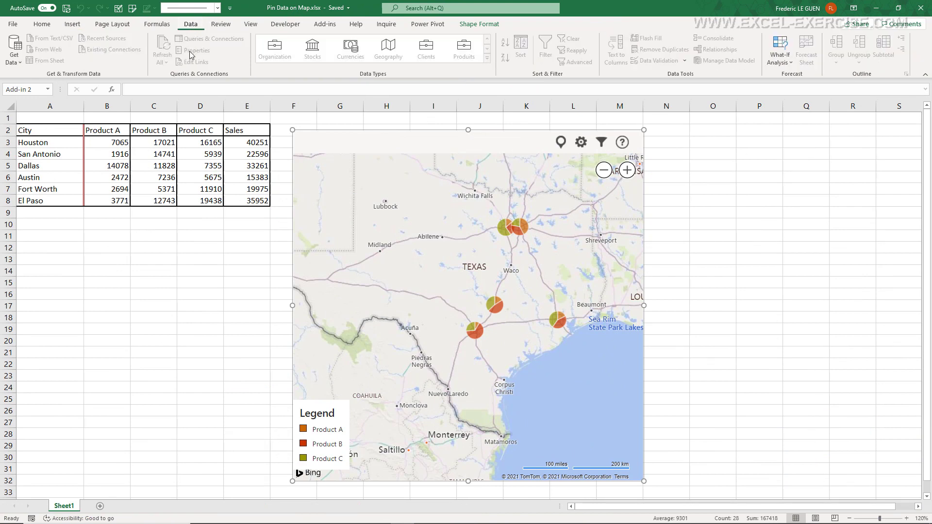
left_click(156, 226)
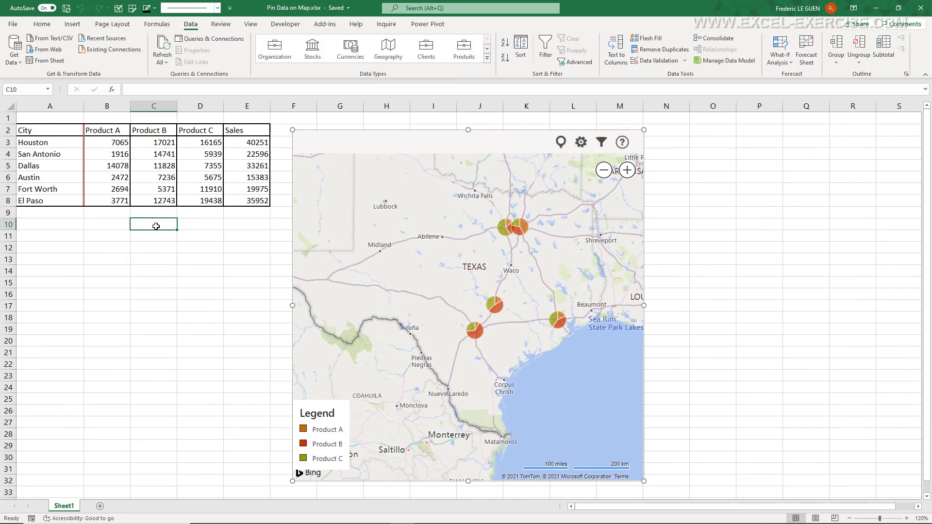
left_click(53, 41)
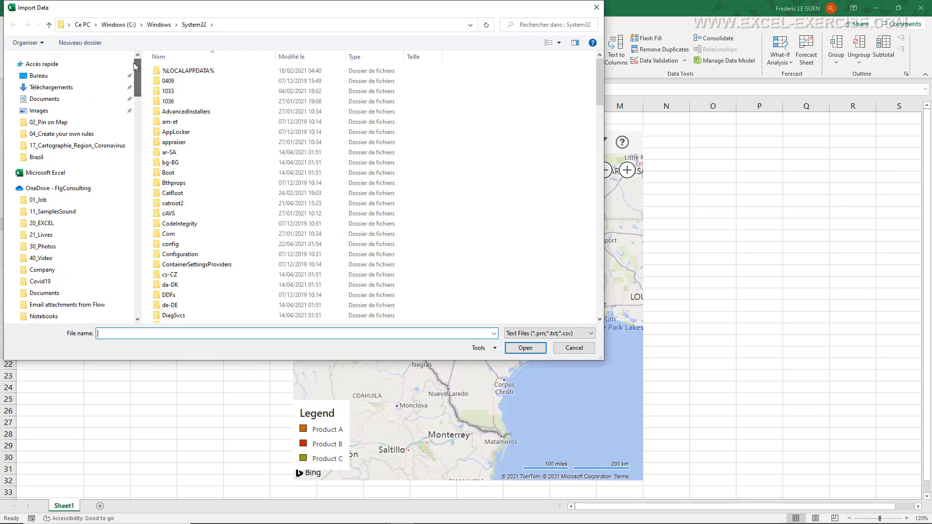
left_click(174, 85)
left_click(526, 348)
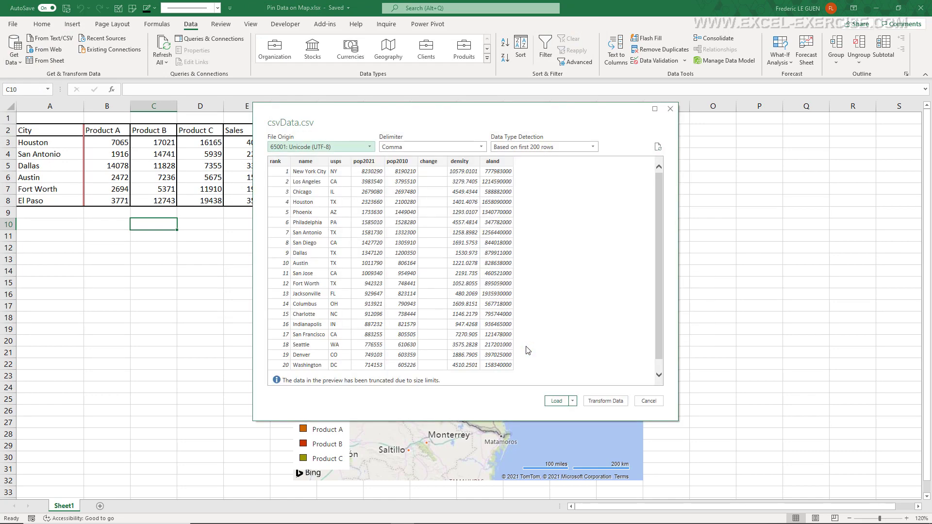
left_click(608, 403)
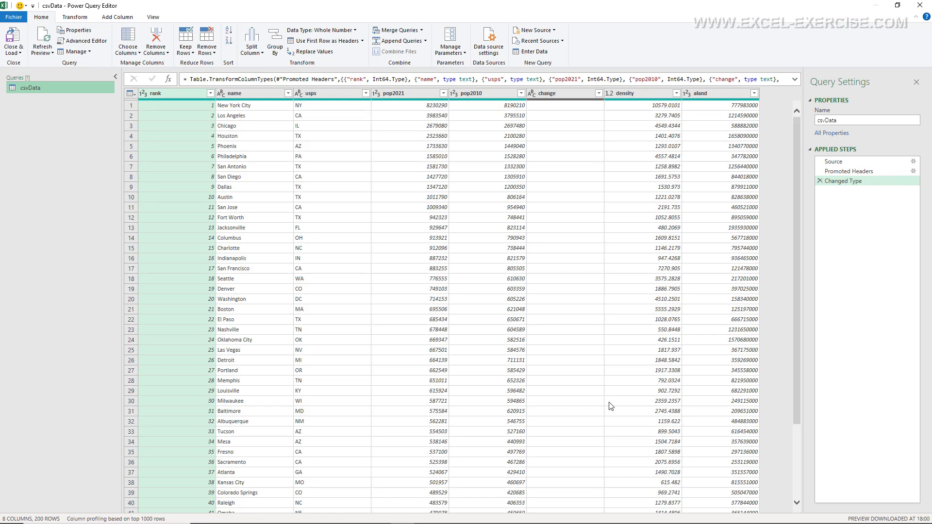
Step: Keep only the name, usps and pop2021 columns, removing all others
left_click(252, 95)
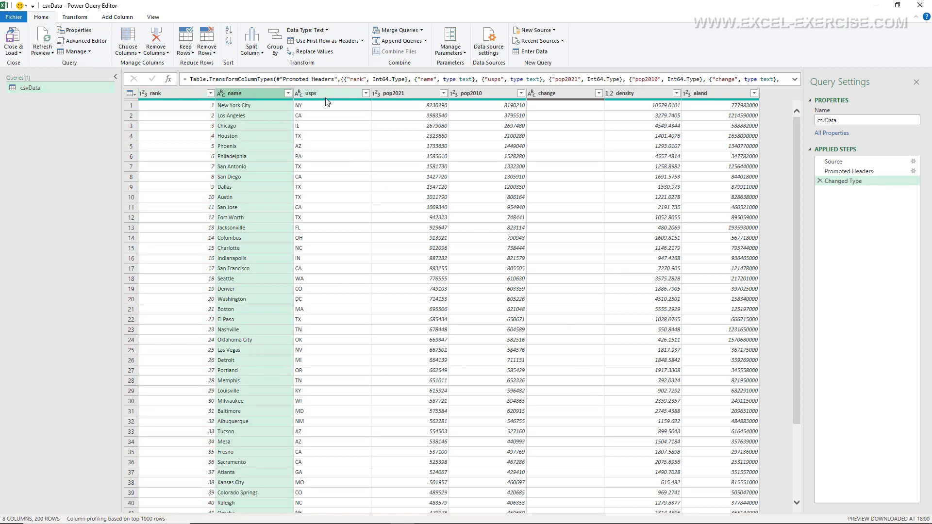
left_click(341, 94, "ctrl")
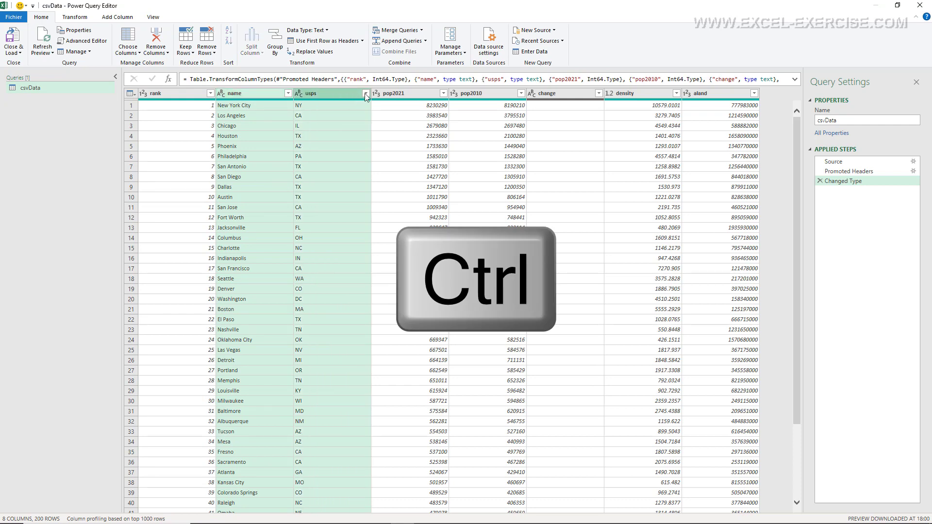
left_click(414, 94, "ctrl")
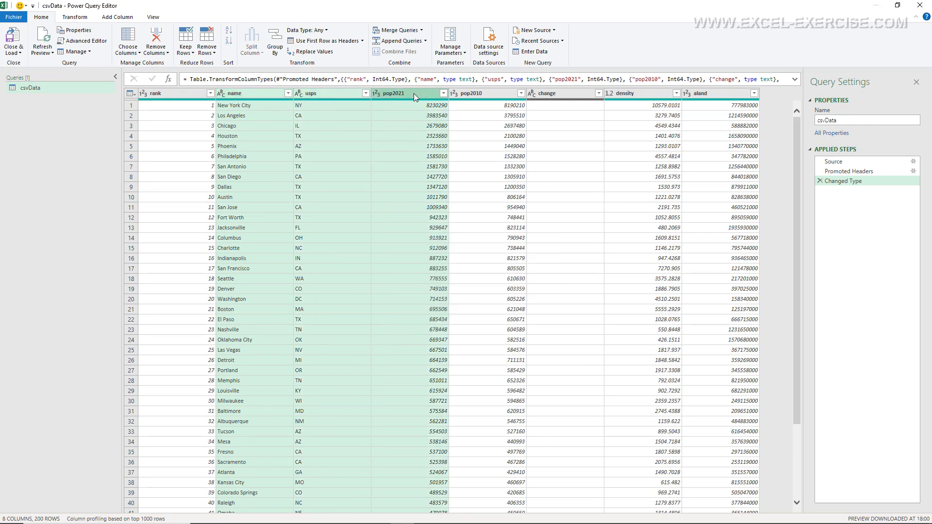
right_click(413, 94)
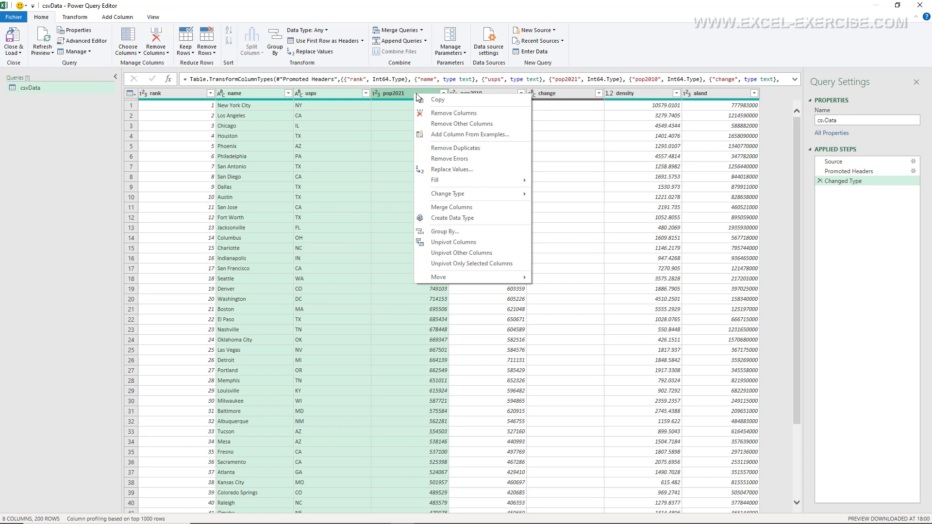
left_click(439, 125)
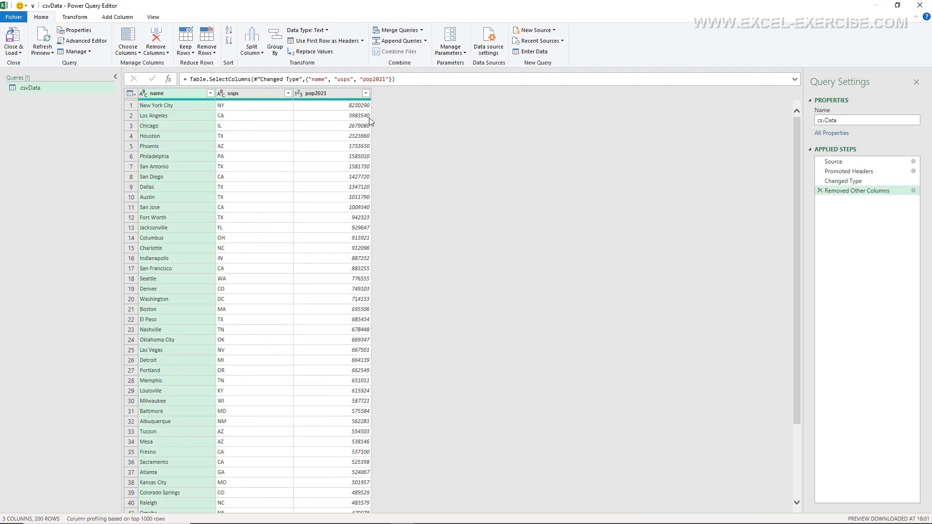
Step: Rename the usps column to States and the name column to City
double_click(241, 95)
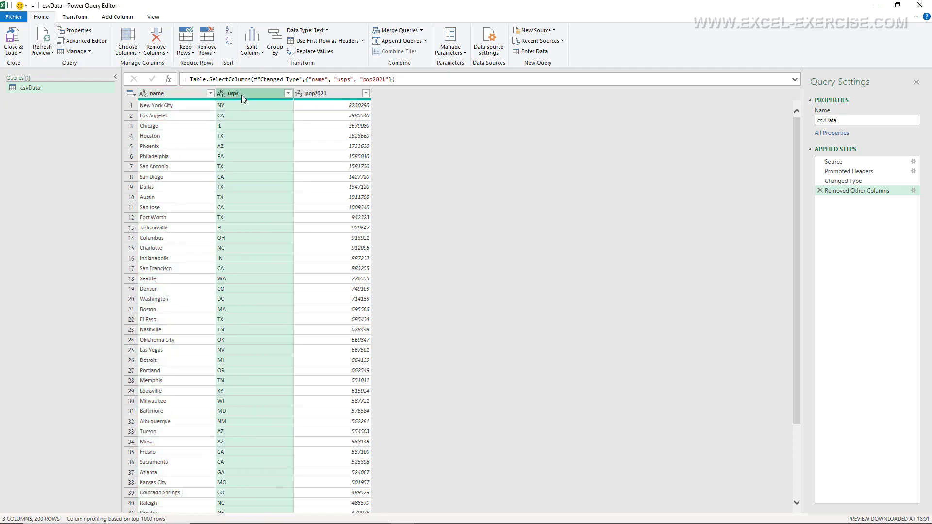
type("States")
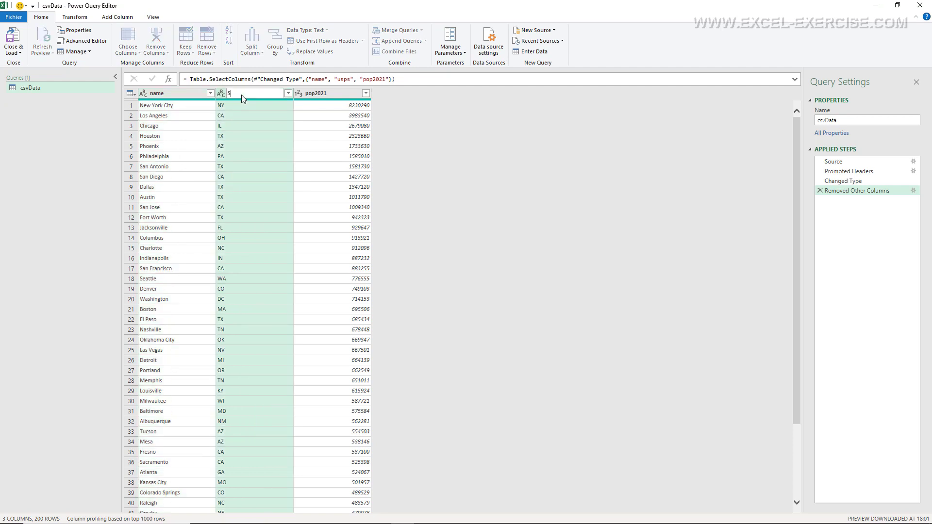
key("Return")
double_click(165, 94)
type("City")
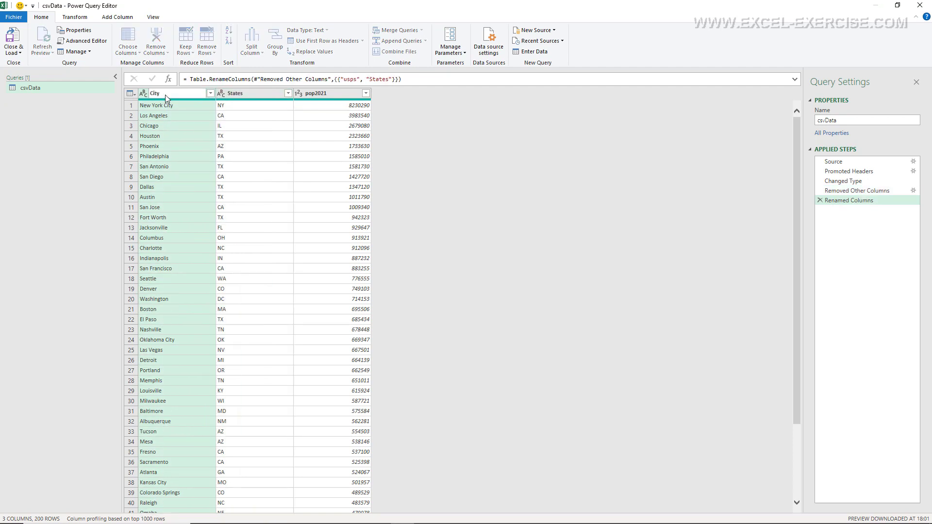
key("Return")
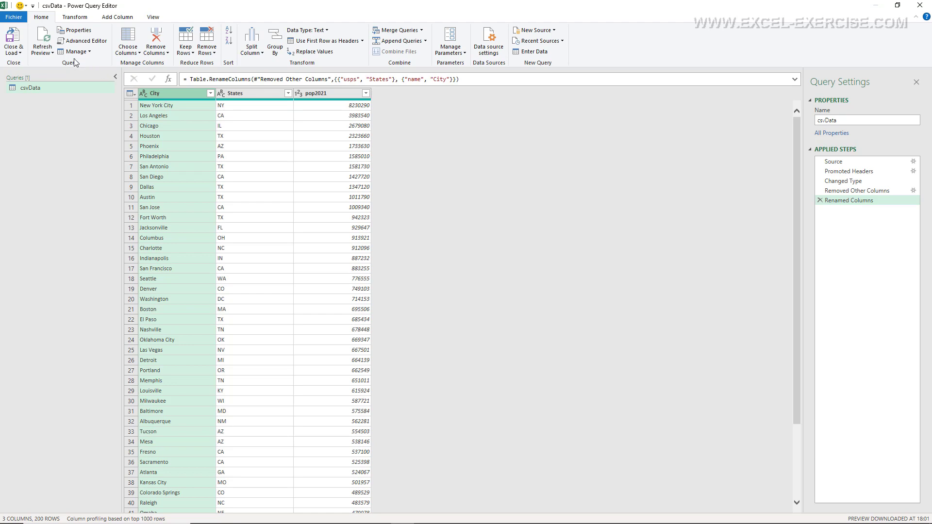
Step: Load the cleaned query onto a new csvData sheet and insert a Bing Maps map
left_click(25, 45)
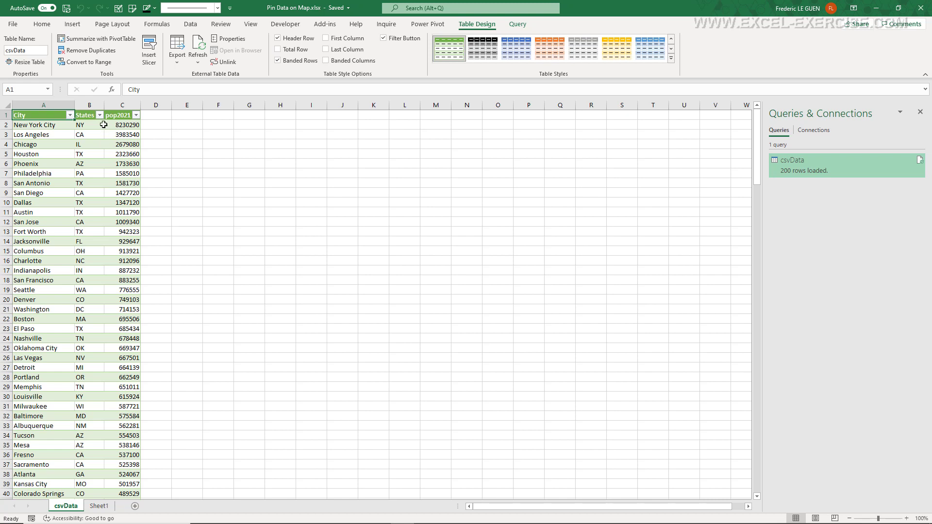
left_click(72, 24)
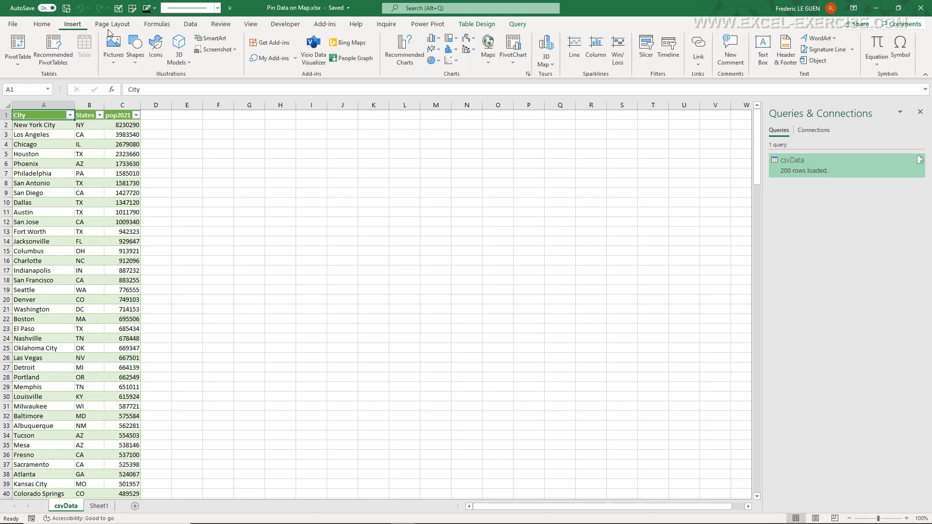
left_click(346, 43)
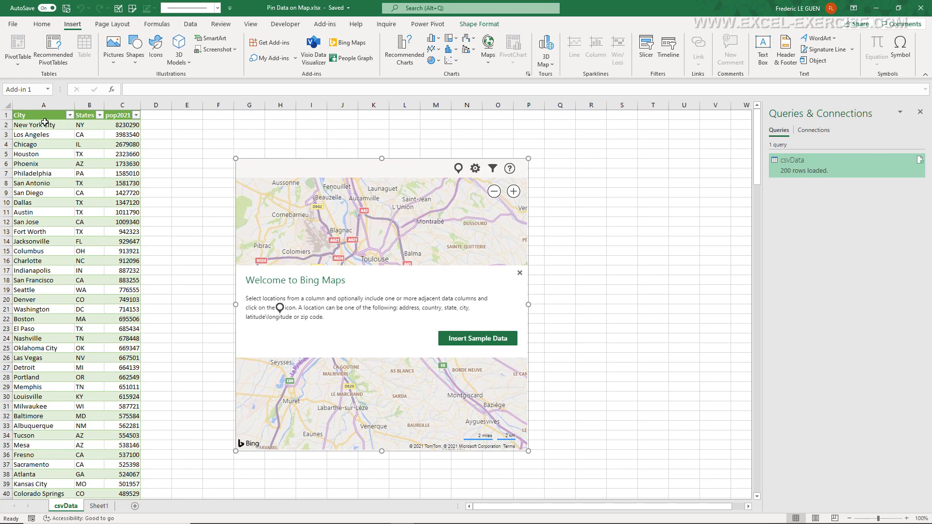
Step: Try plotting the whole 200-row csvData table, hitting the 100-point limit, and move the map right
left_click(15, 107)
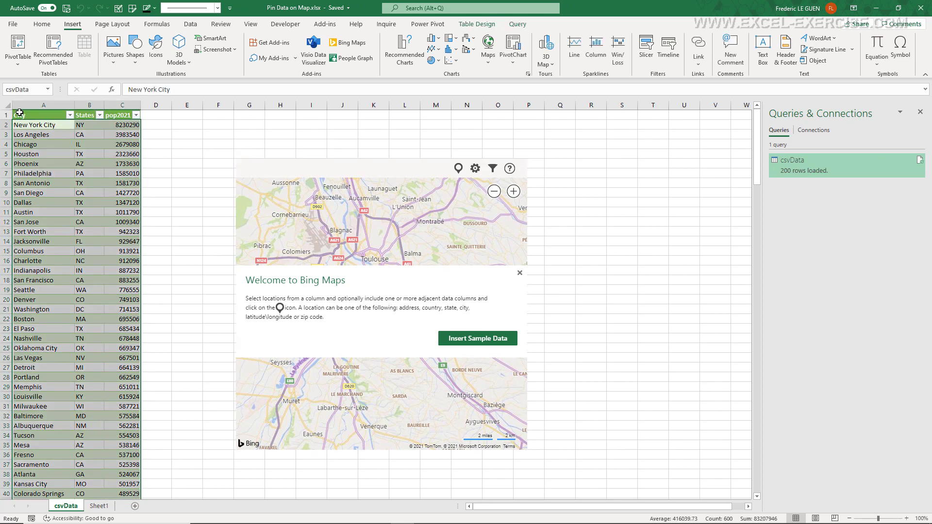
left_click(15, 108)
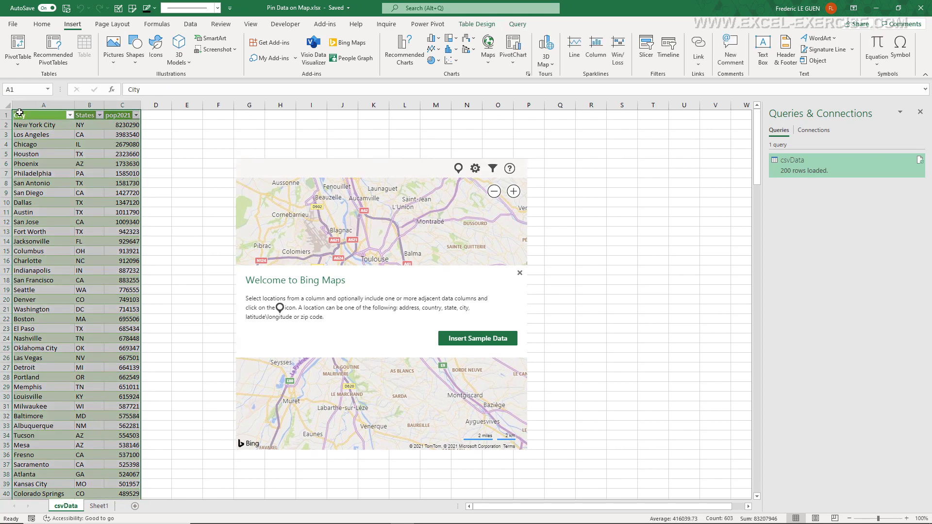
left_click(458, 169)
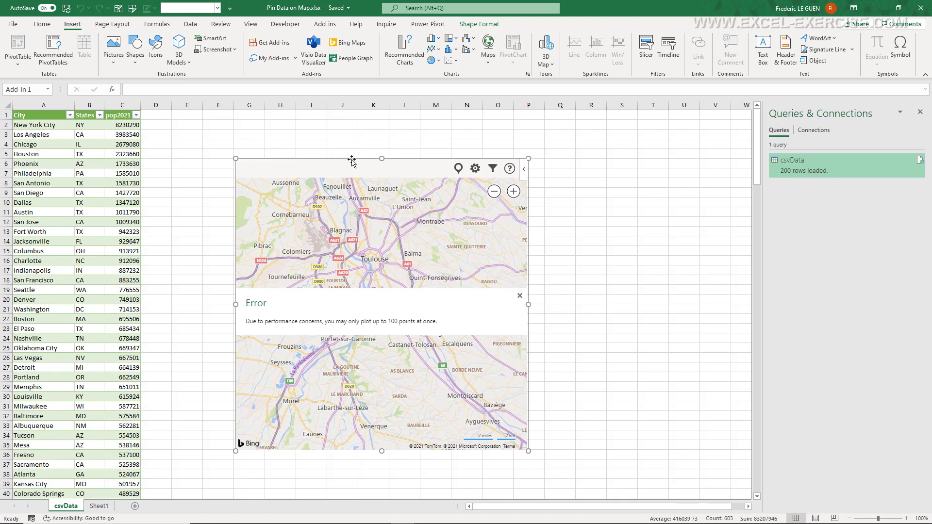
left_click_drag(354, 161, 532, 163)
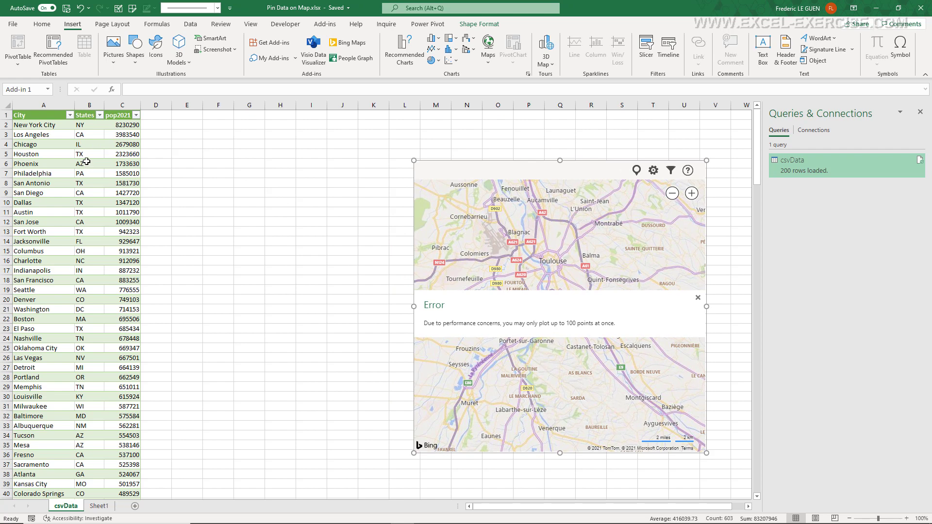
Step: Move the States column to column E and remove duplicate state codes, treating row 1 as header
left_click(86, 107)
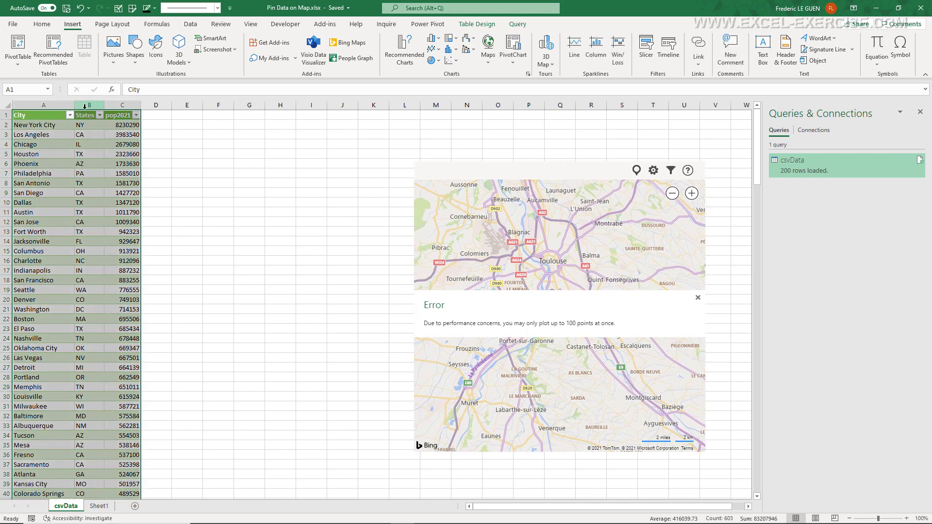
left_click_drag(102, 133, 174, 136)
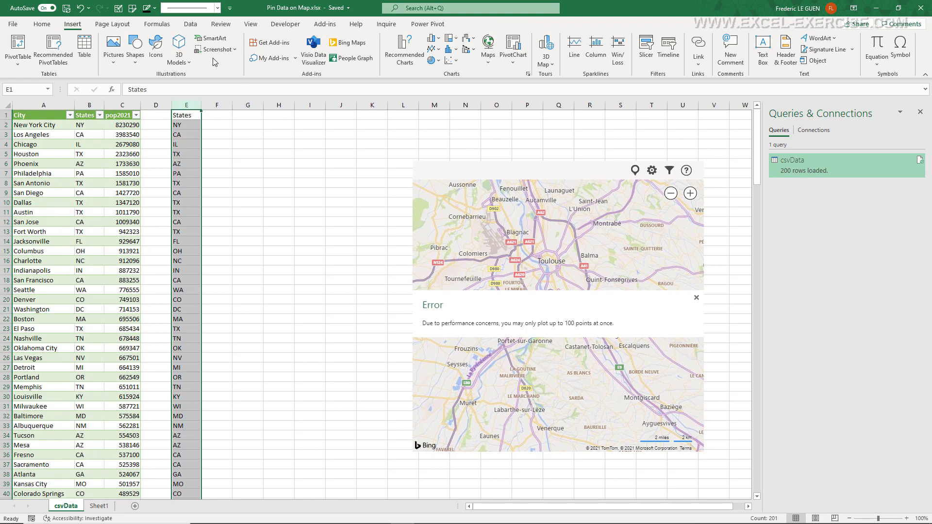
left_click(195, 26)
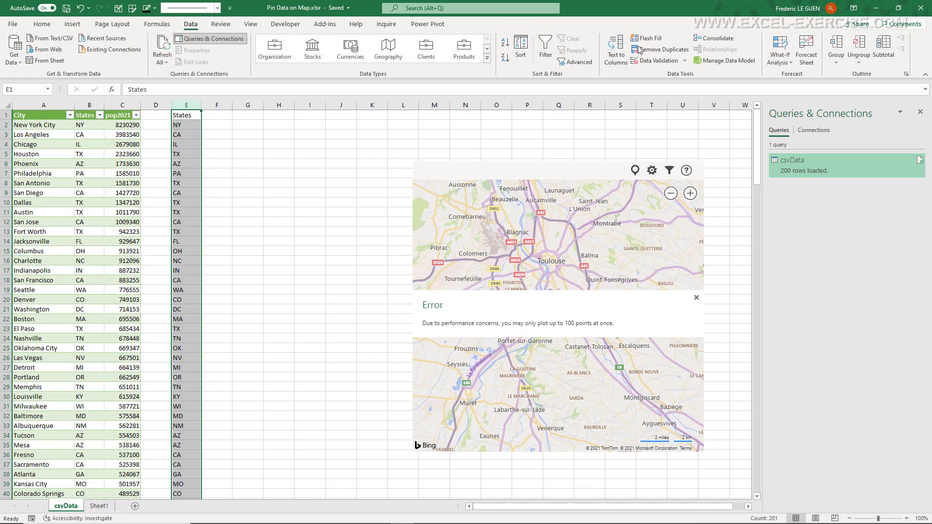
left_click(653, 51)
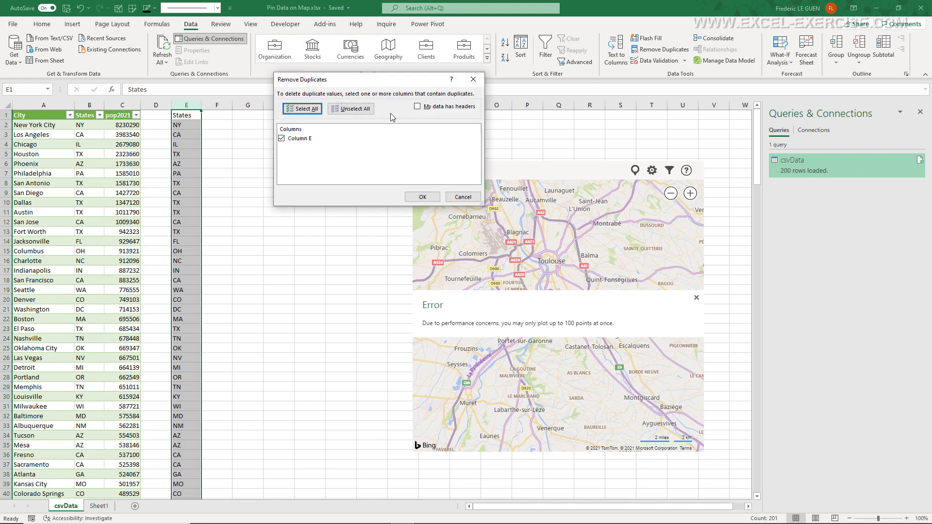
left_click(418, 107)
left_click(423, 197)
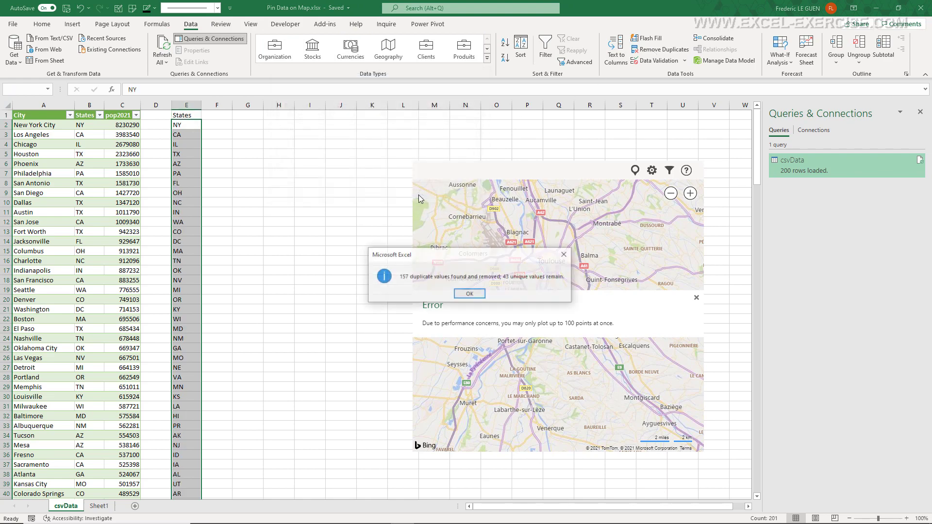
left_click(469, 294)
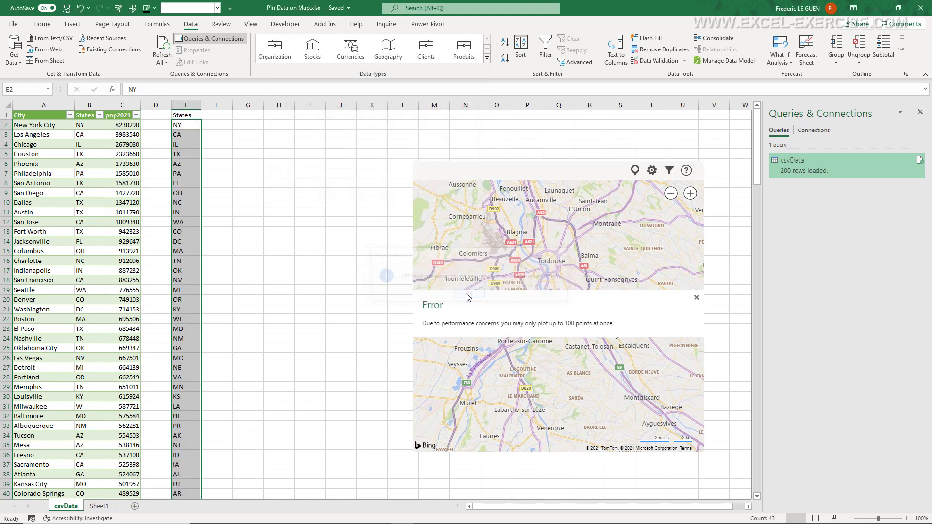
Step: Sort the 43 unique state codes A to Z with a header row
left_click(520, 48)
left_click(459, 99)
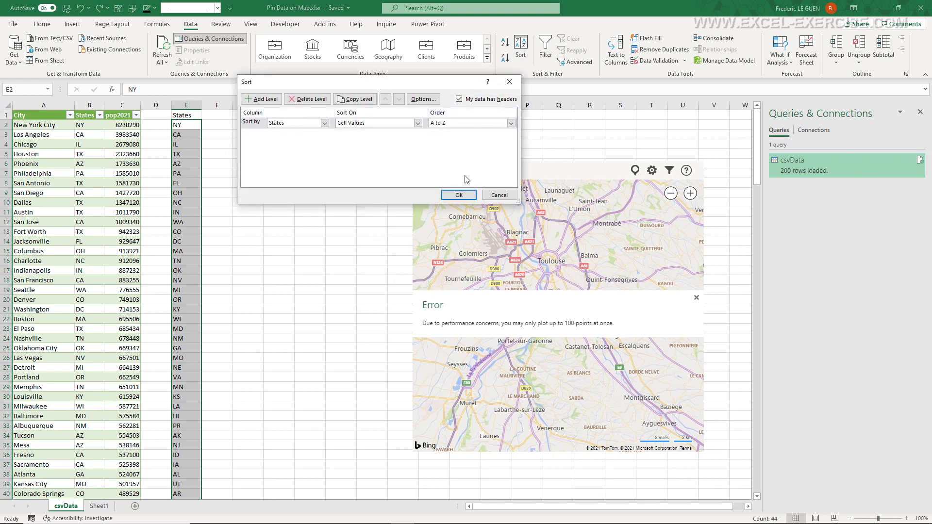
left_click(458, 195)
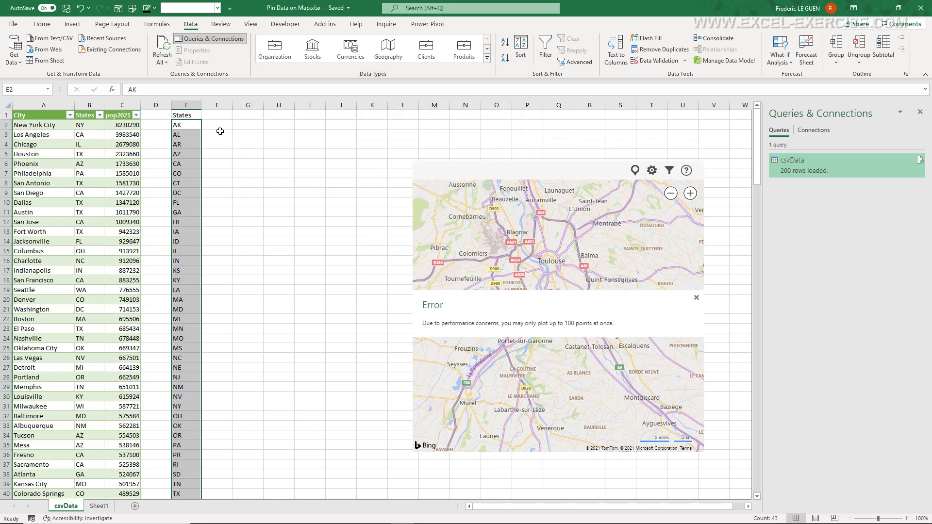
Step: Give G1 List data validation with source =$E$2:$E$44, then select AZ from it
left_click(249, 117)
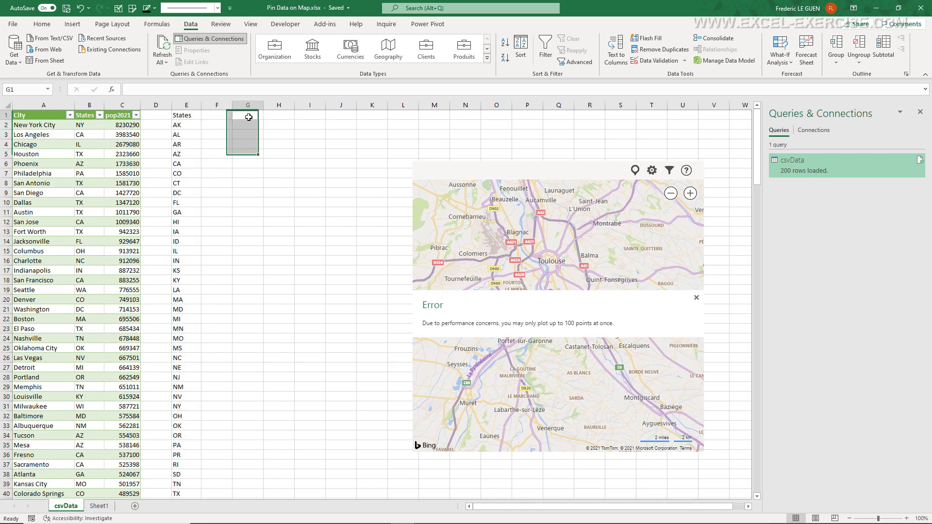
left_click(667, 65)
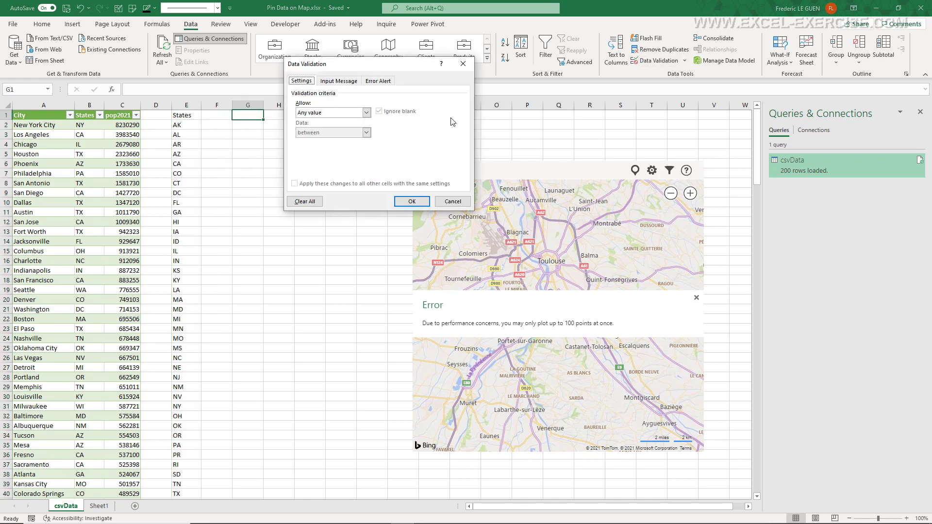
left_click(366, 113)
left_click(322, 140)
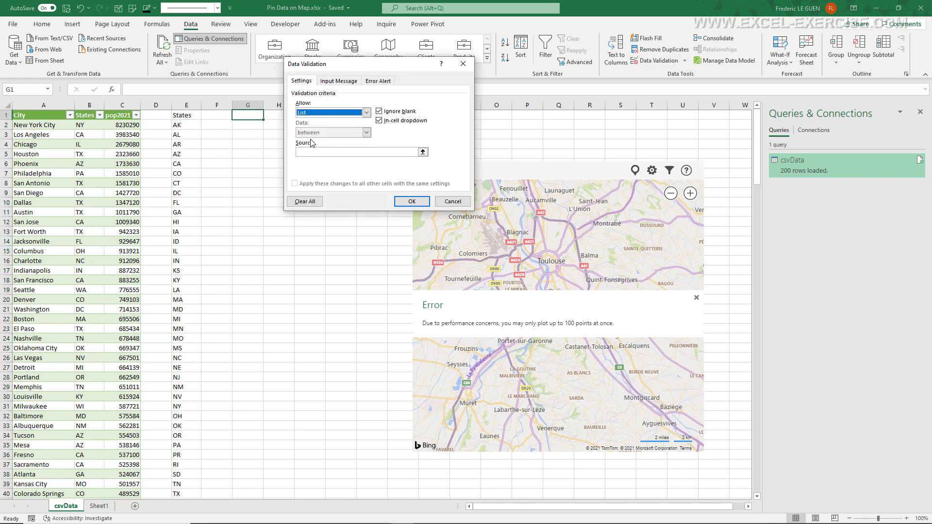
left_click(187, 127)
key("ctrl+shift+Down")
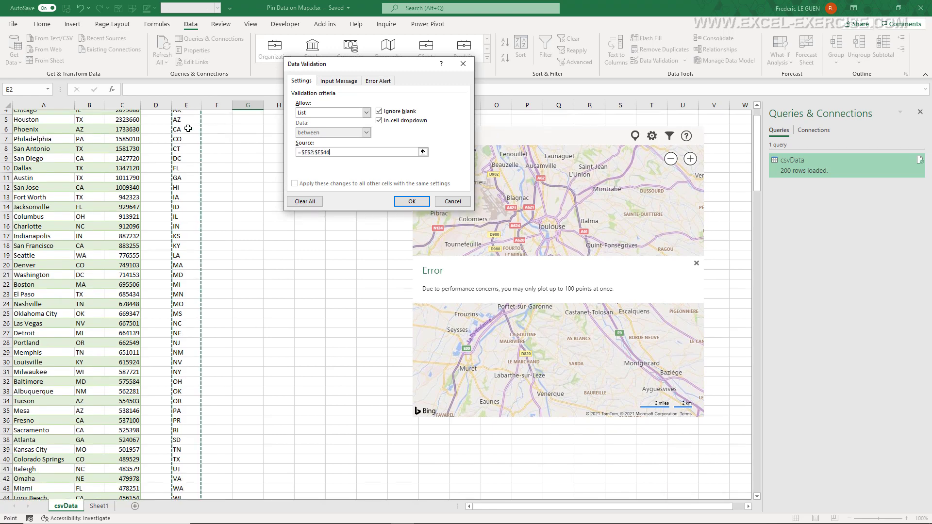
left_click(412, 202)
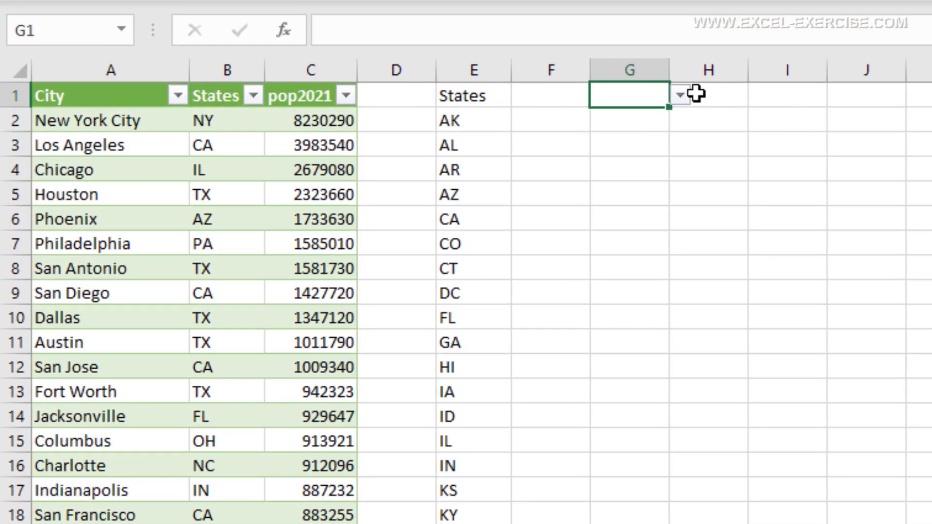
left_click(680, 95)
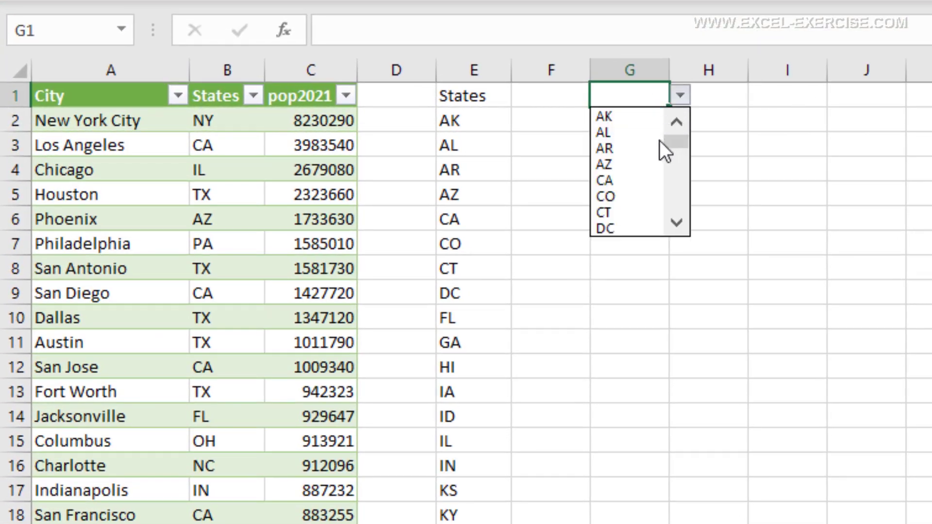
left_click(651, 164)
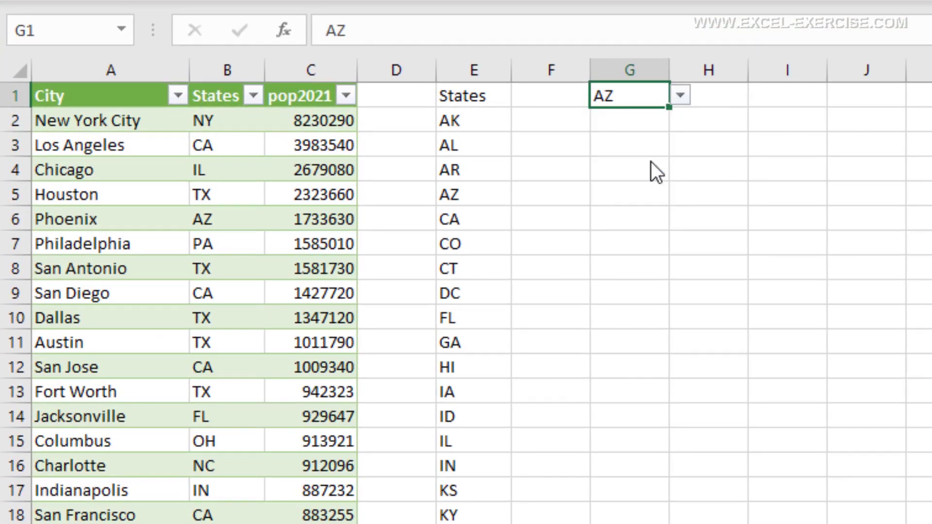
Step: Enter =FILTER(csvData,csvData[States]=G1) in G4 and widen column G to fit the city names
left_click(620, 169)
type("=filt")
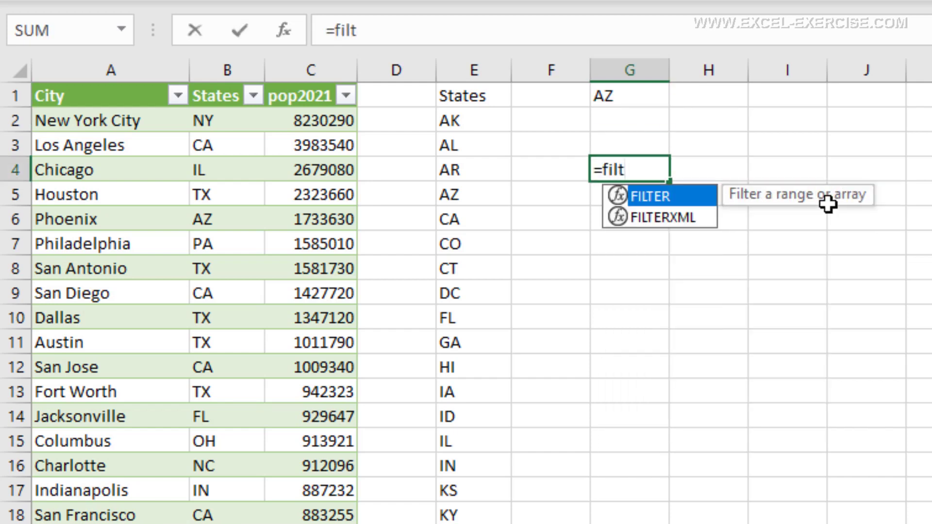
key("Tab")
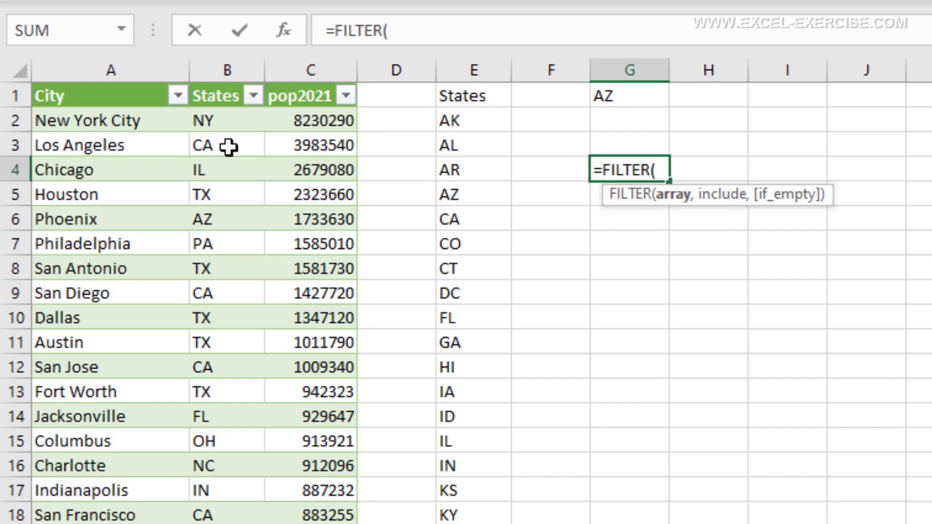
left_click(41, 86)
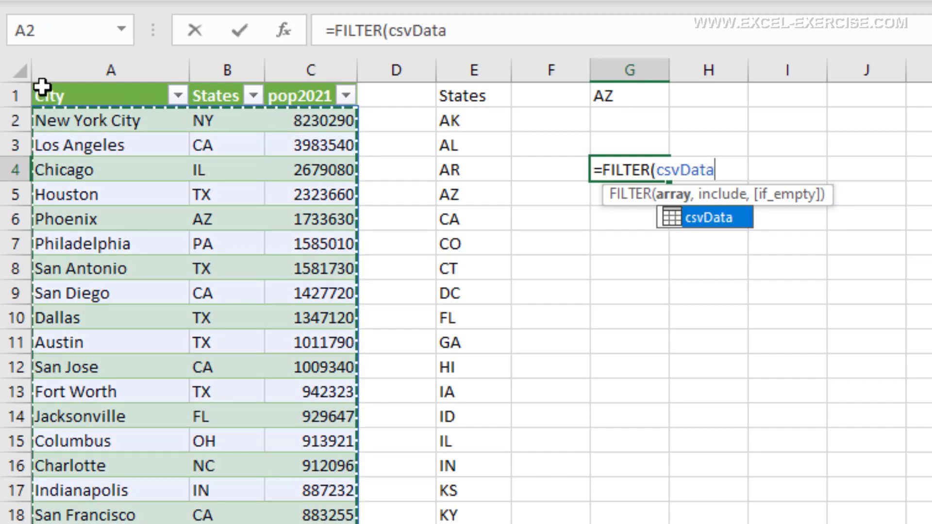
type(",")
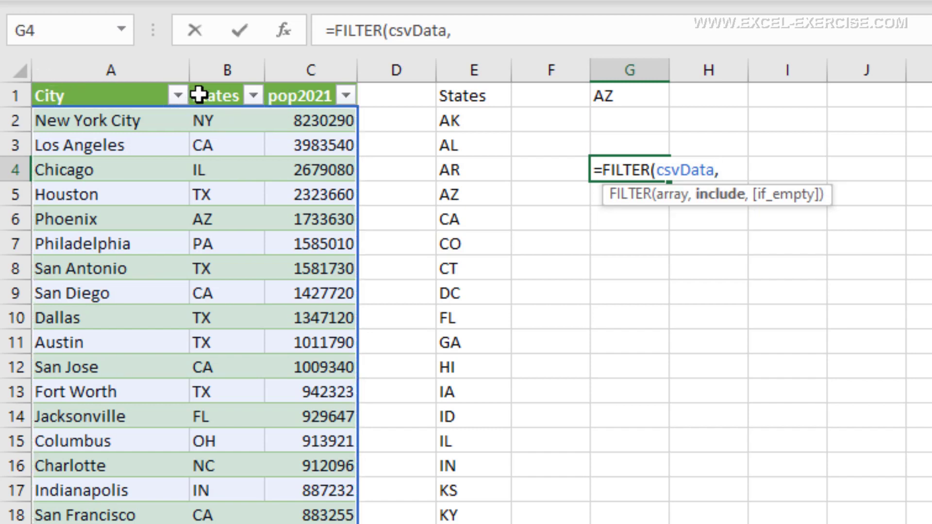
left_click(213, 85)
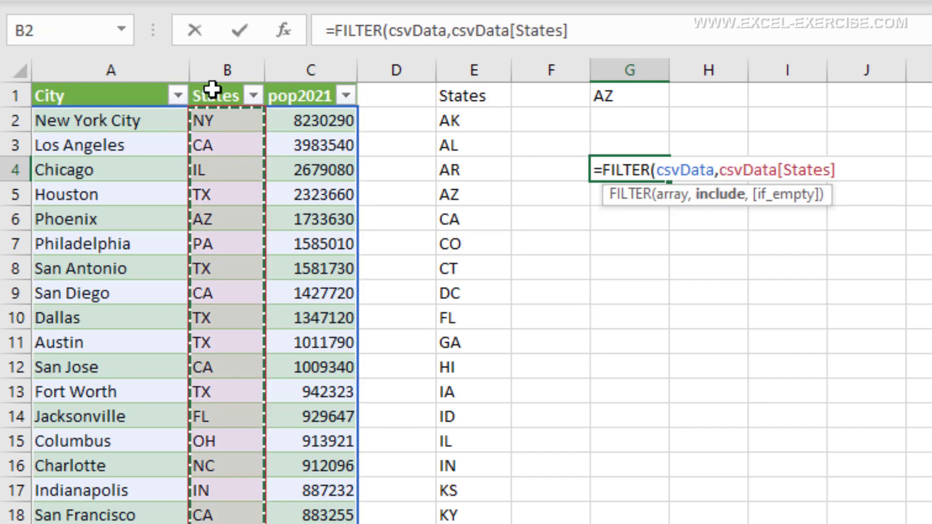
type("=")
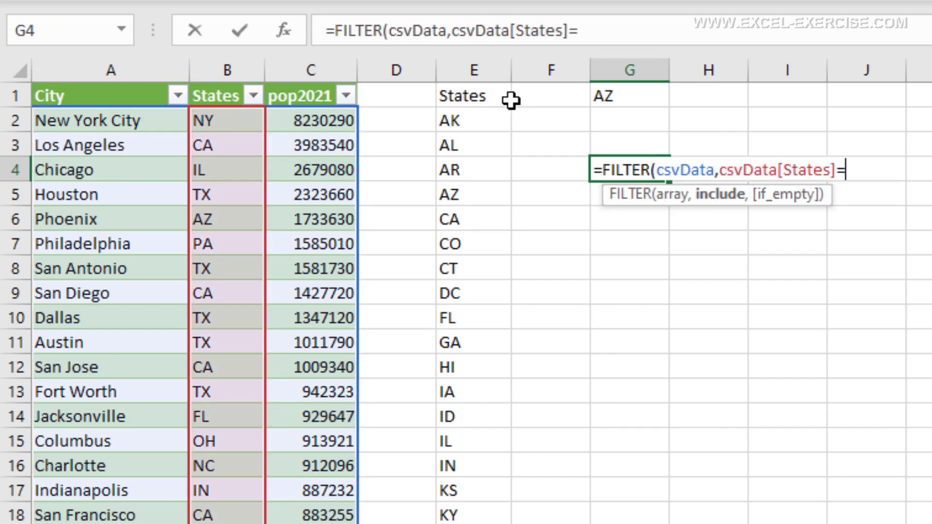
left_click(625, 89)
type(")")
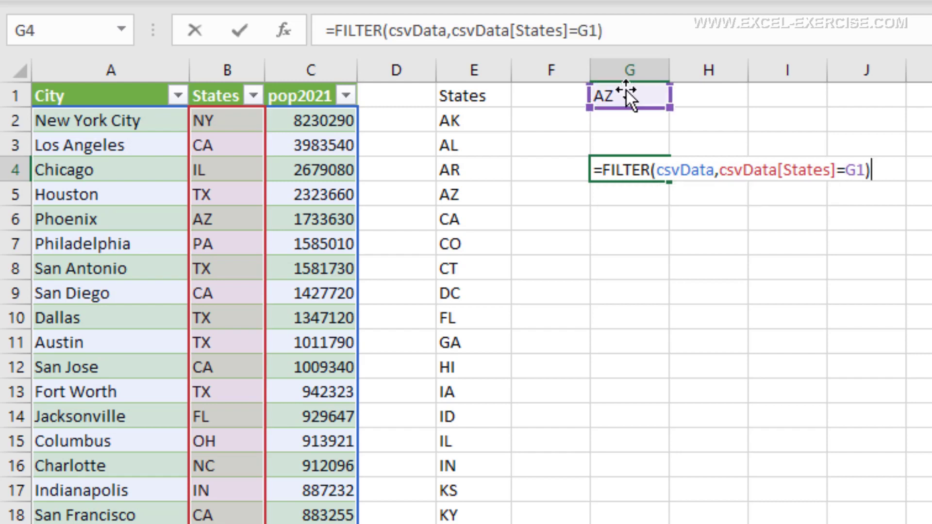
key("Return")
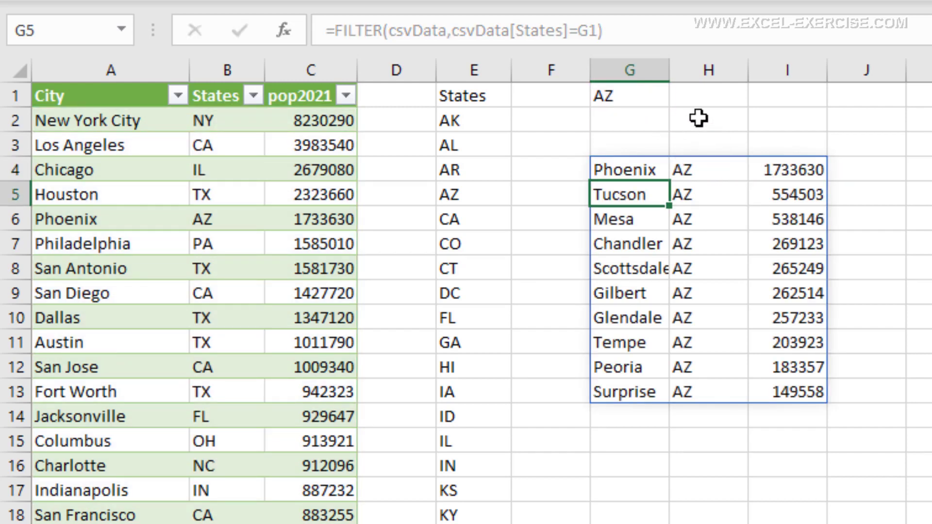
left_click_drag(672, 74, 711, 73)
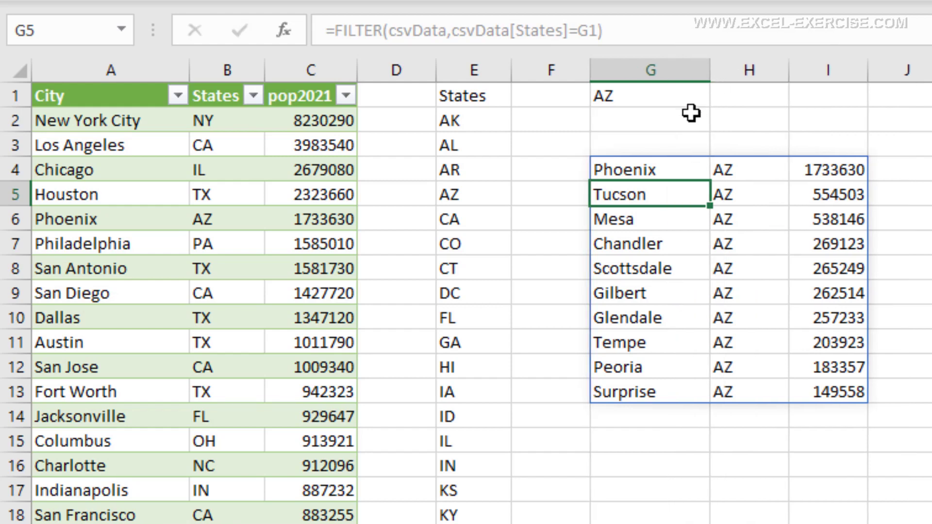
Step: Select the spilled results G4:I13 and plot them with the Bing Maps pin button
left_click_drag(655, 178, 837, 385)
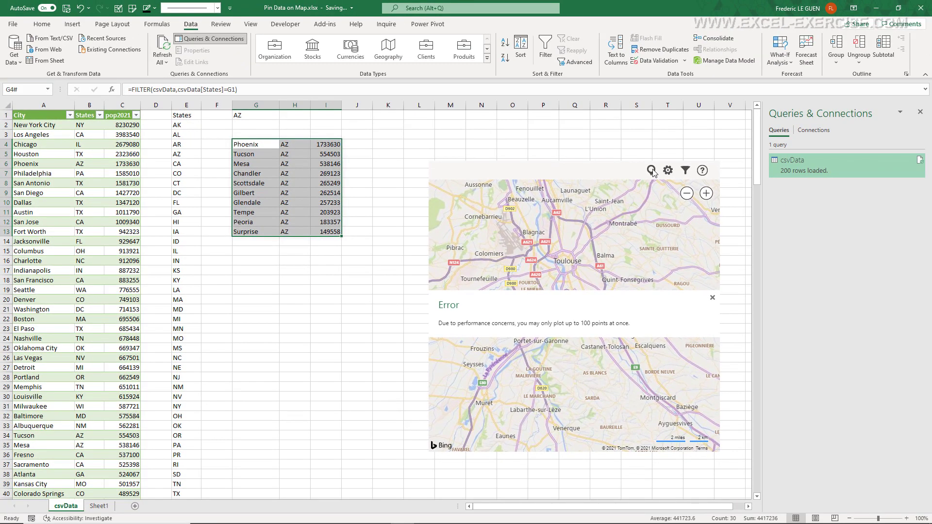
left_click(671, 171)
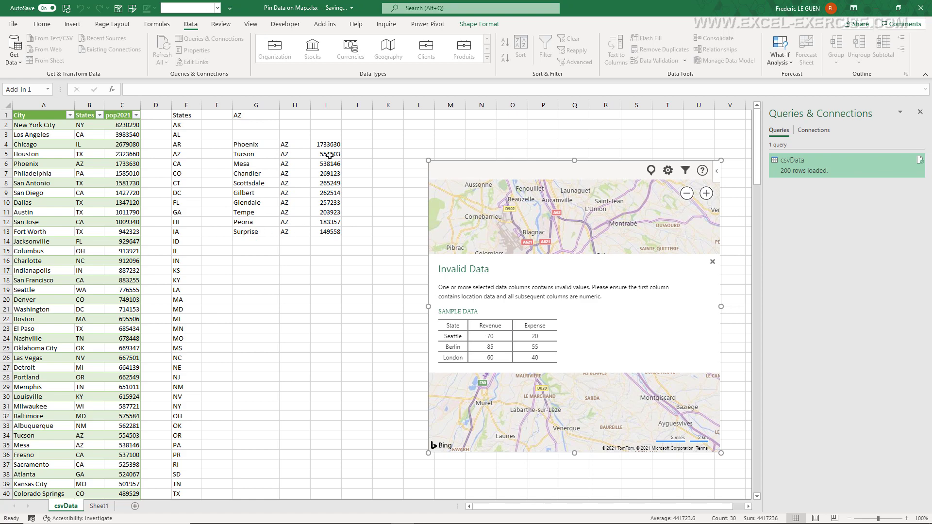
Step: Merge City and States with a comma separator into a new column named City and States
left_click(795, 171)
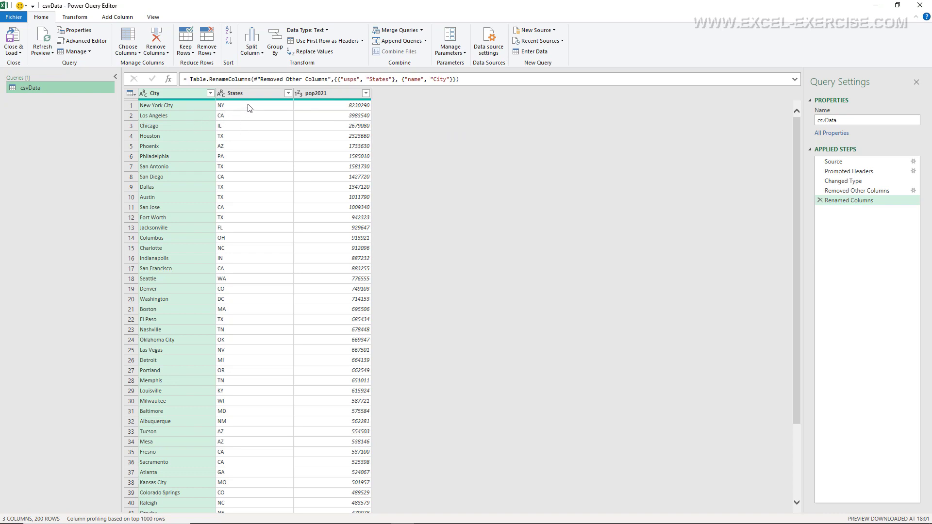
left_click(256, 95, "ctrl")
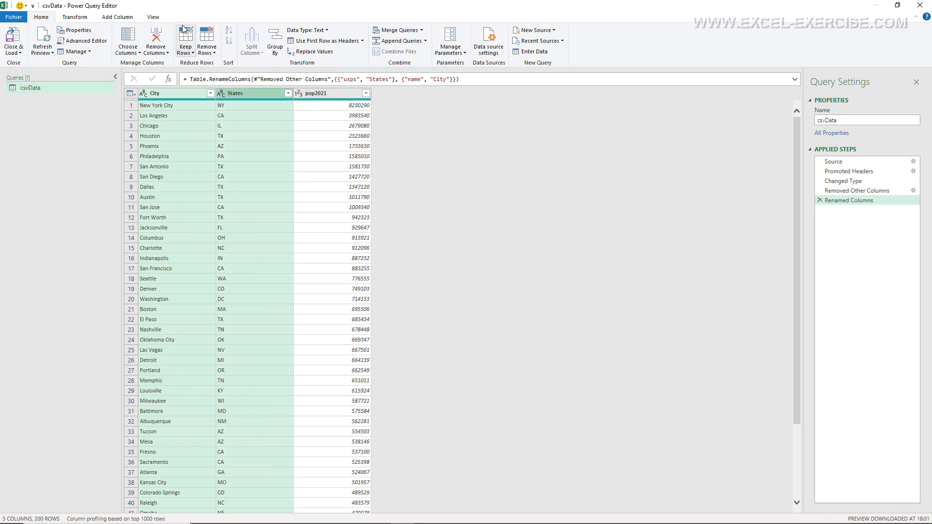
left_click(126, 18)
left_click(218, 33)
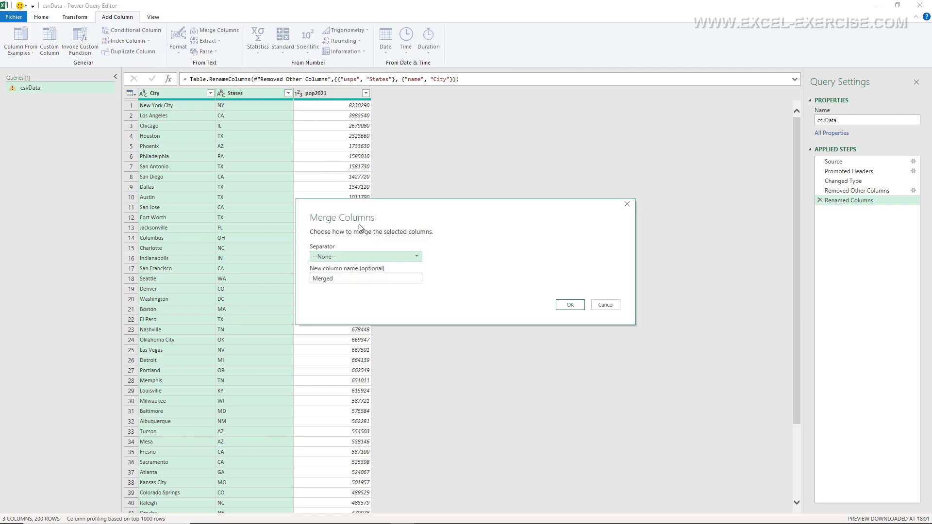
left_click(369, 255)
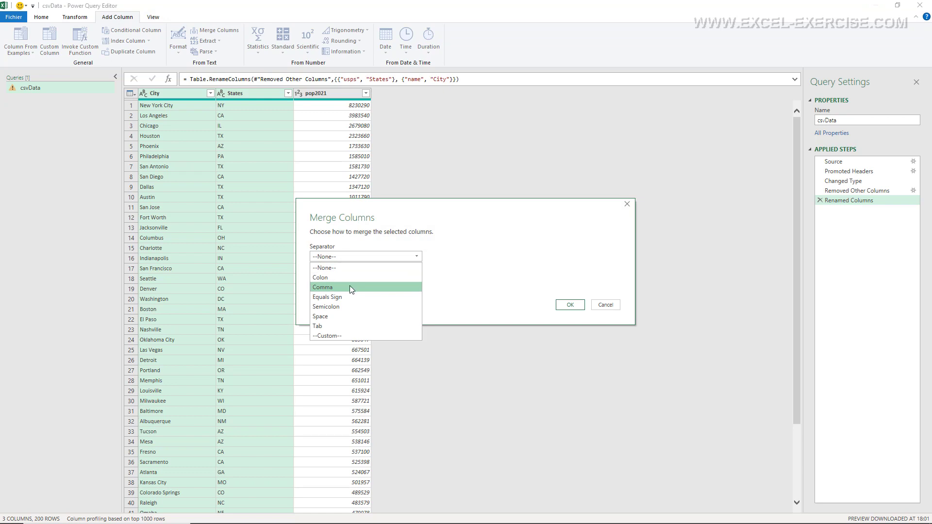
left_click(350, 287)
left_click_drag(342, 278, 300, 281)
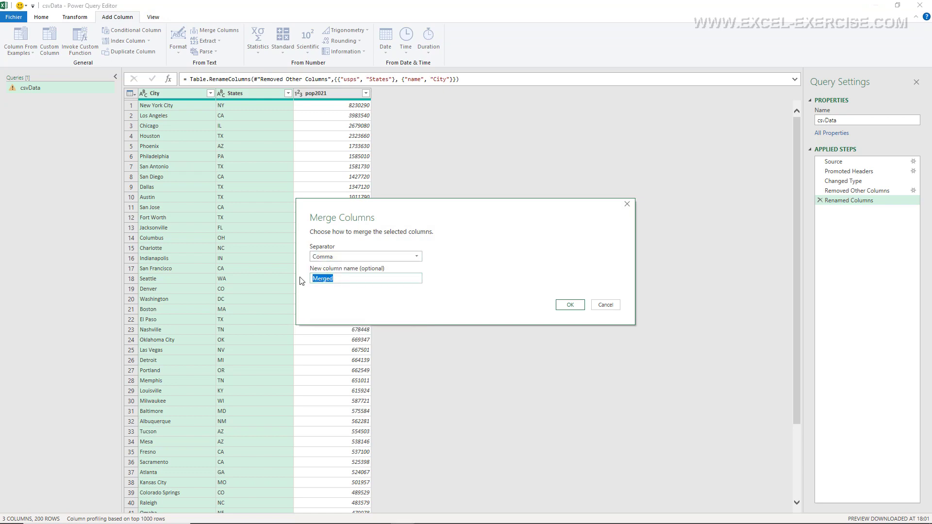
type("City and States")
key("Return")
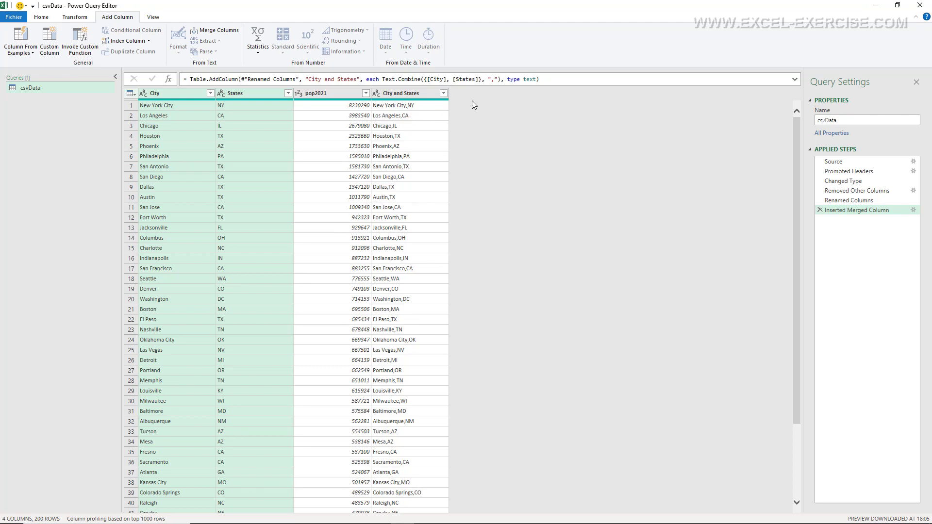
Step: Change the merge separator to ", " and move City and States before pop2021
left_click(496, 79)
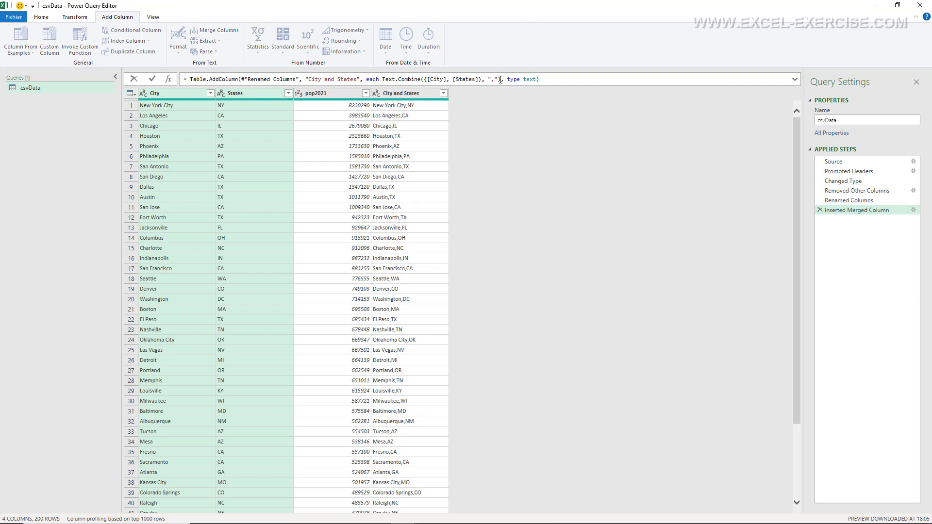
left_click(153, 79)
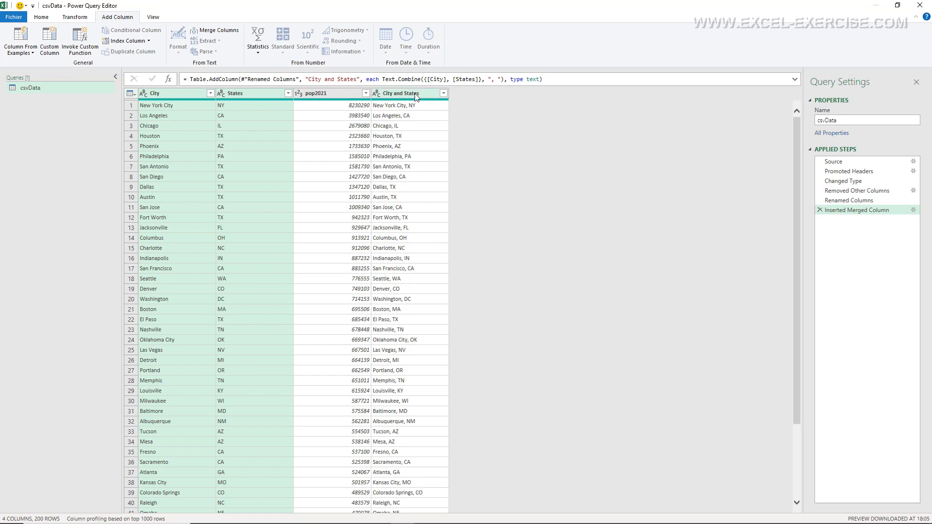
left_click_drag(416, 96, 316, 95)
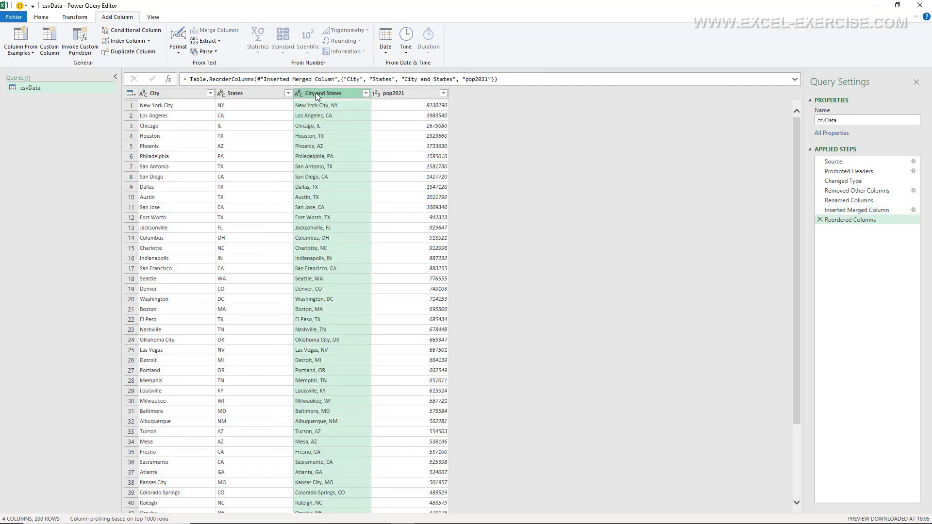
Step: Remove the City column and load the query results back into Excel
right_click(171, 97)
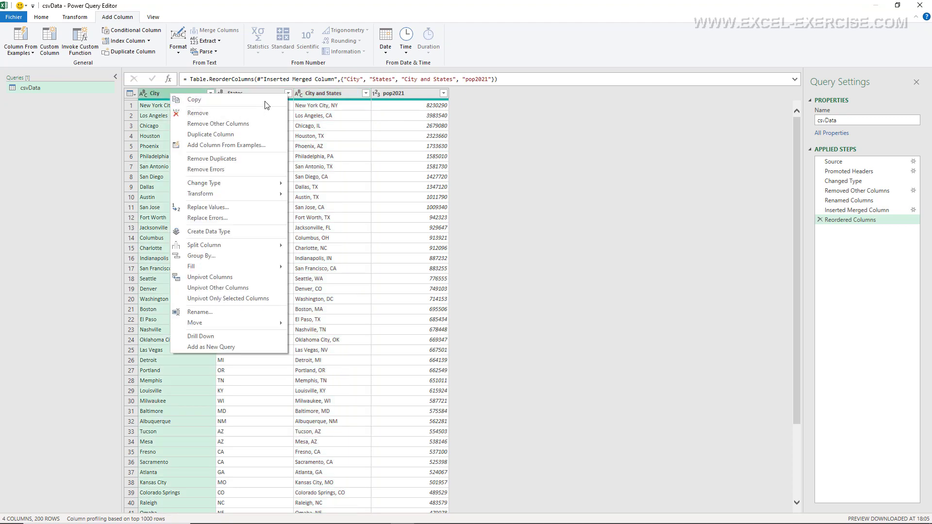
left_click(217, 114)
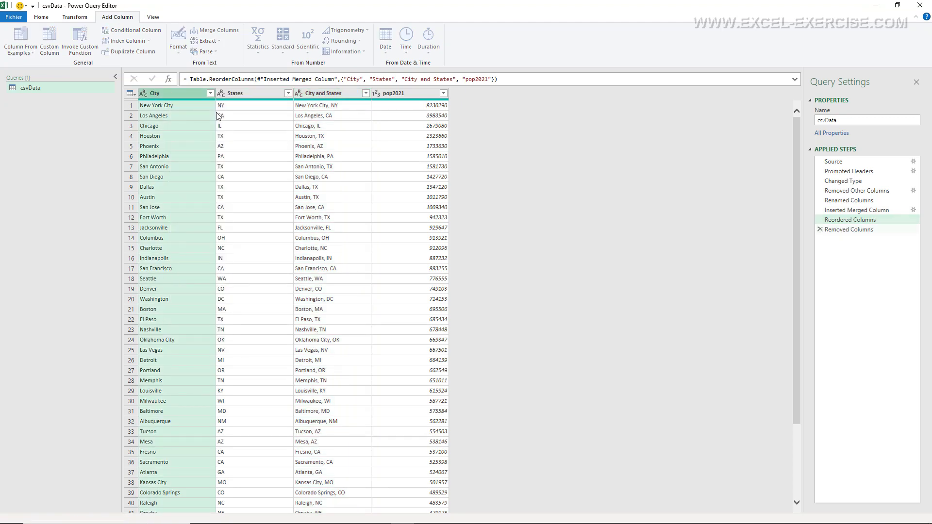
left_click(39, 21)
left_click(14, 38)
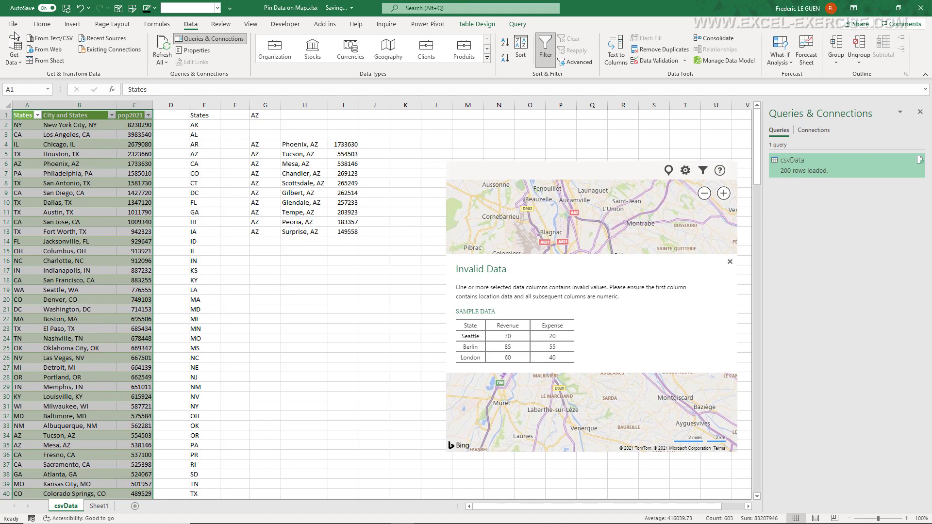
Step: Plot the Arizona cities and populations in H4:I13 as circles on the Bing map
left_click(258, 143)
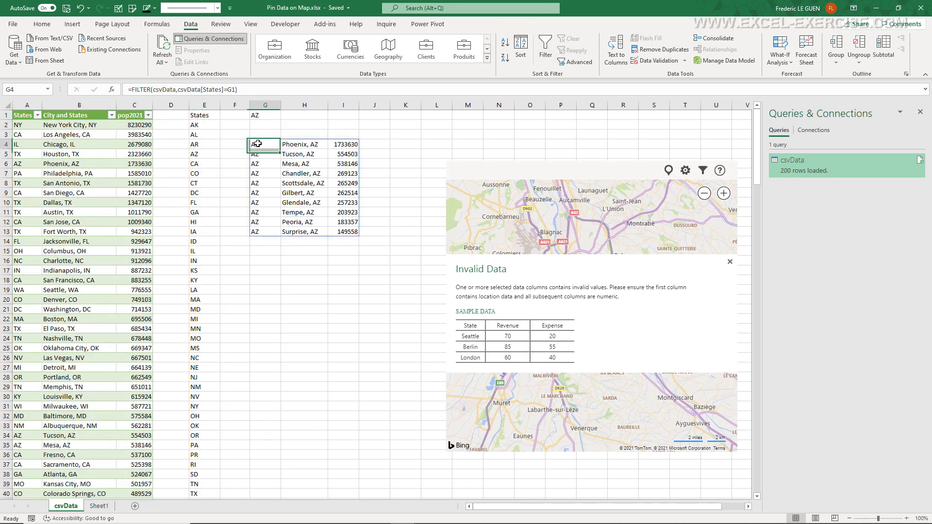
left_click(311, 144)
left_click_drag(322, 161, 345, 226)
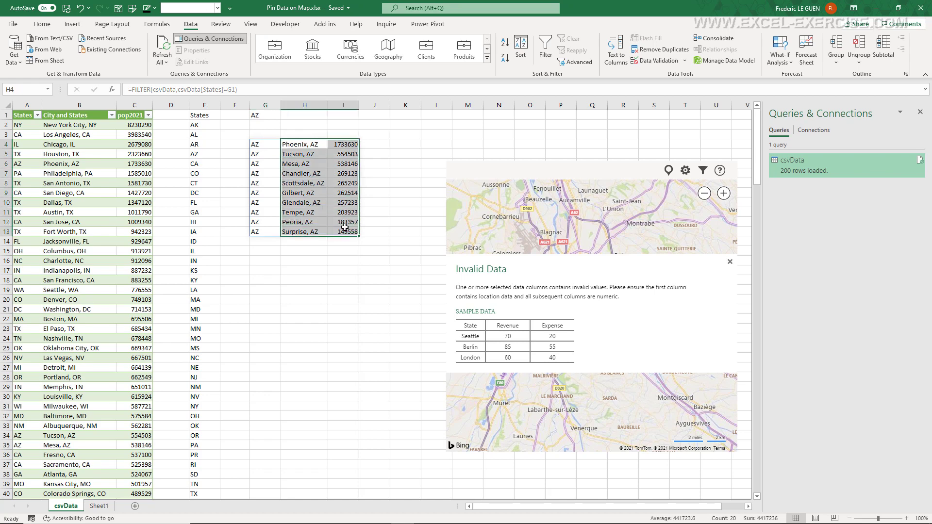
left_click(669, 171)
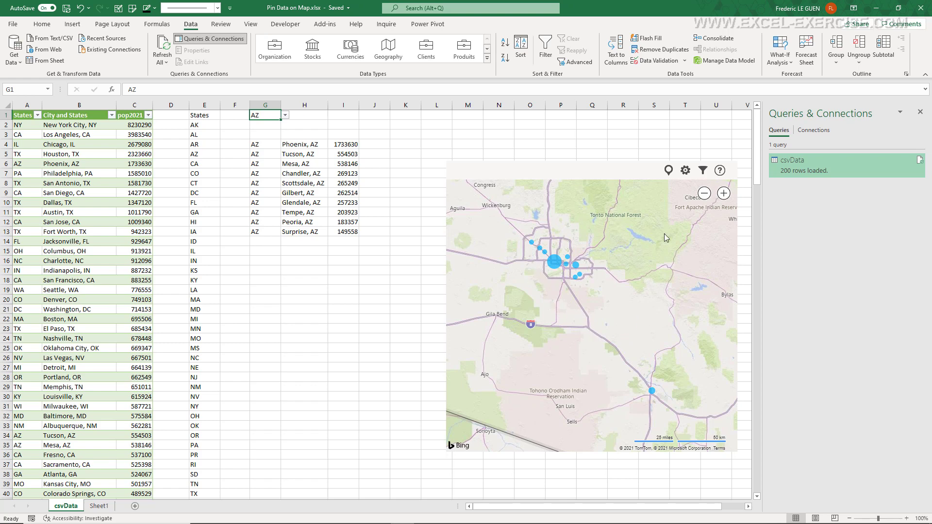
Step: Set the map's pin color to bright red in Settings, then close the Settings panel
left_click(685, 171)
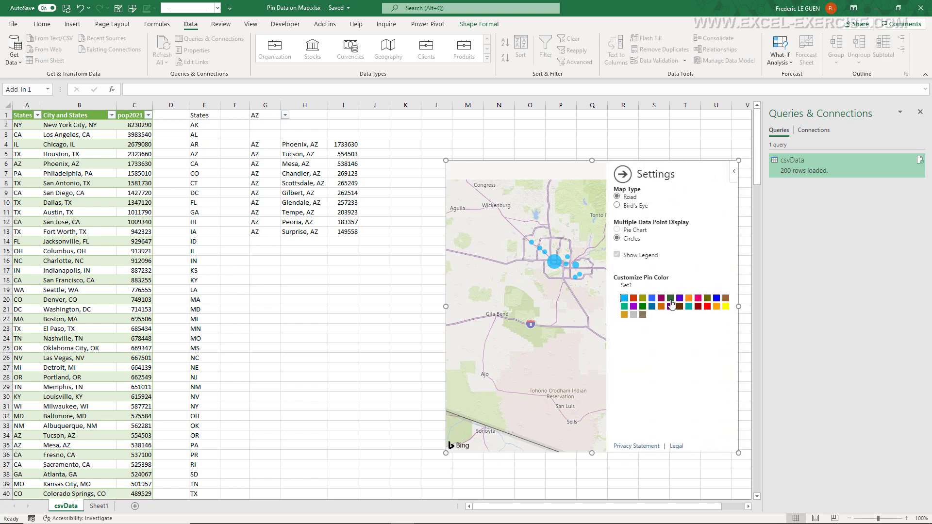
left_click(698, 307)
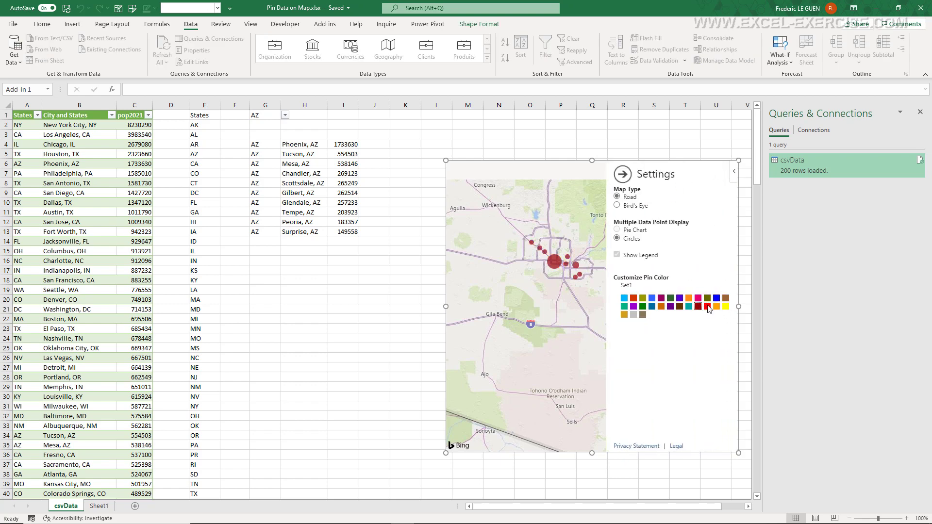
left_click(707, 306)
left_click(622, 175)
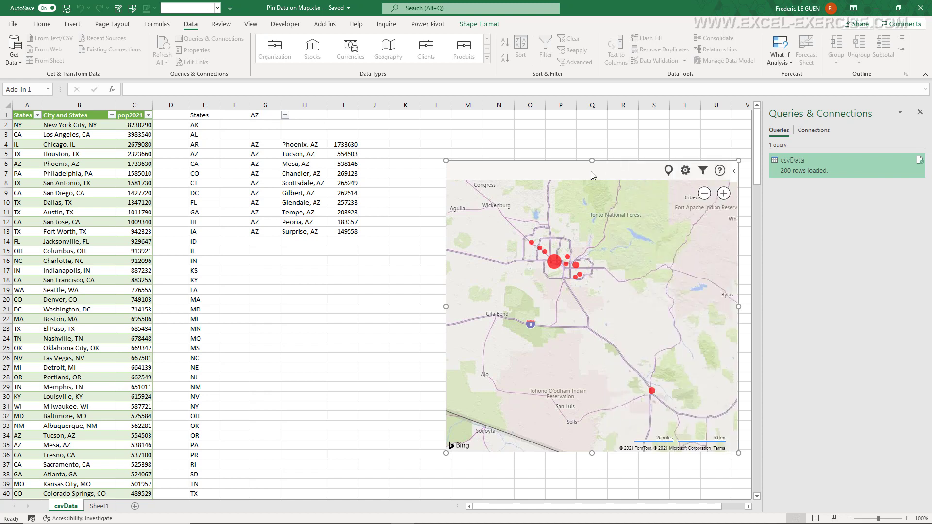
Step: Switch G1 to CA and replot the map with the California cities in H4:I41
left_click(284, 116)
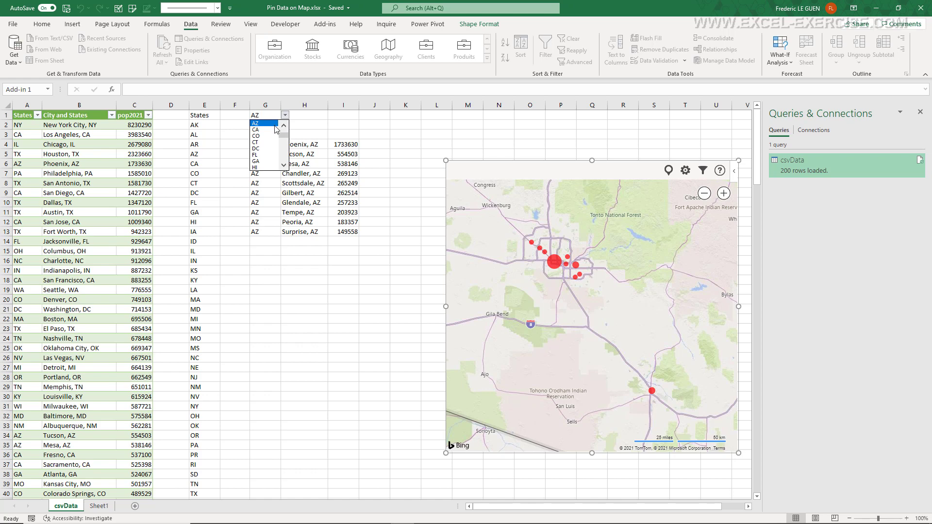
left_click(260, 130)
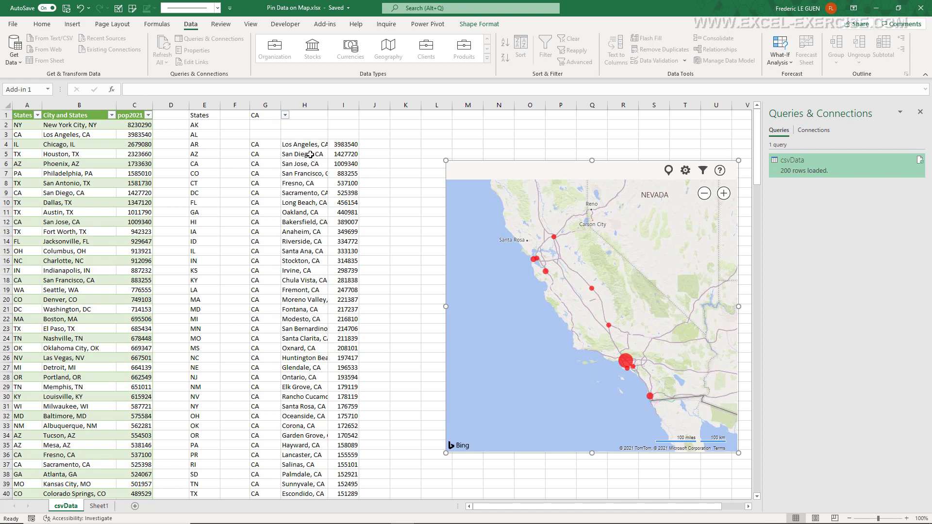
left_click_drag(309, 145, 350, 485)
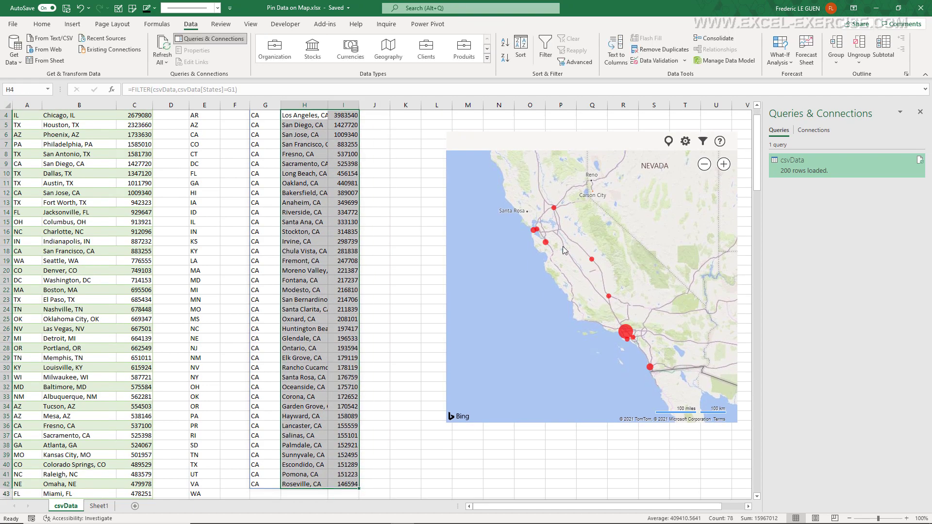
left_click(669, 141)
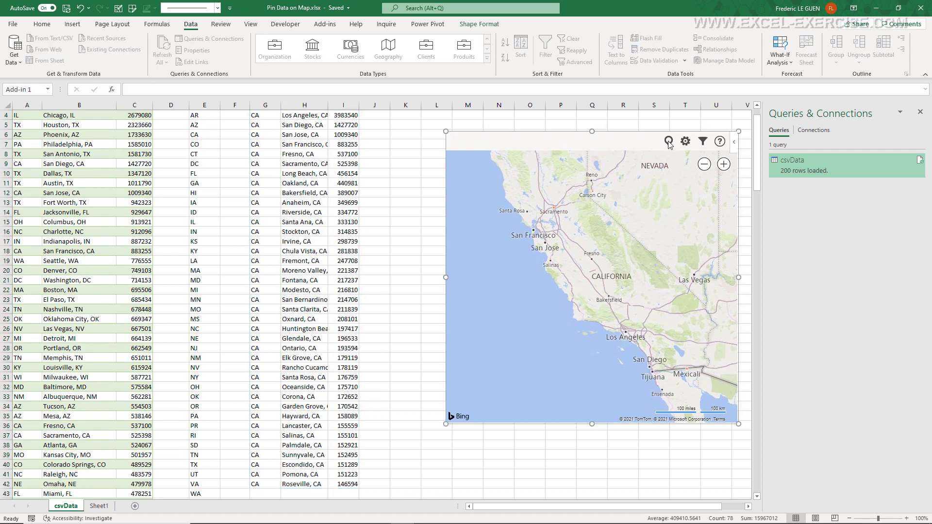
Step: Change the state in G1 to FL and then to TX
scroll(367, 150, "up", 1)
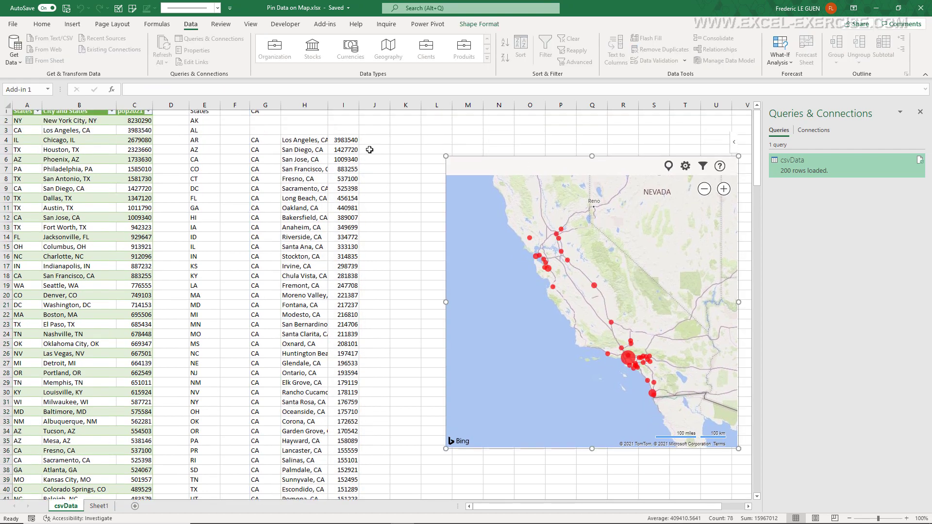
left_click(267, 115)
left_click(286, 115)
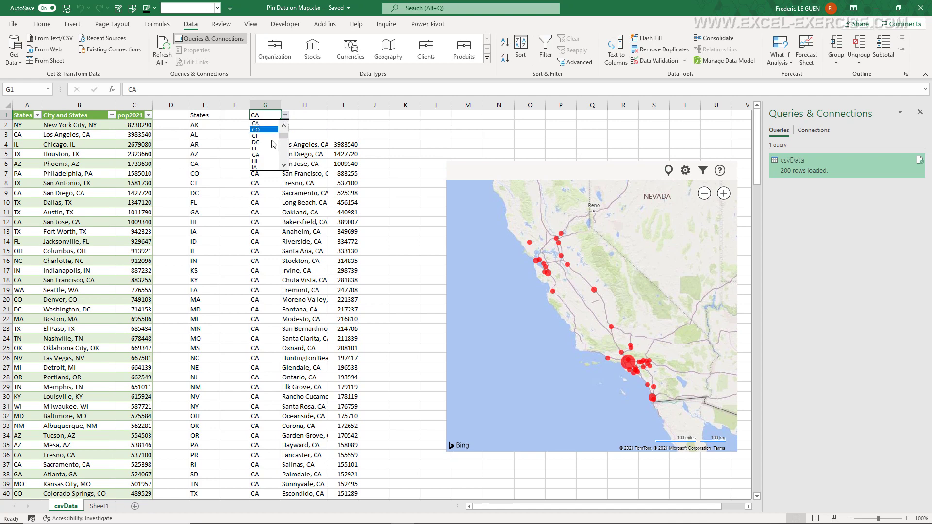
left_click(266, 153)
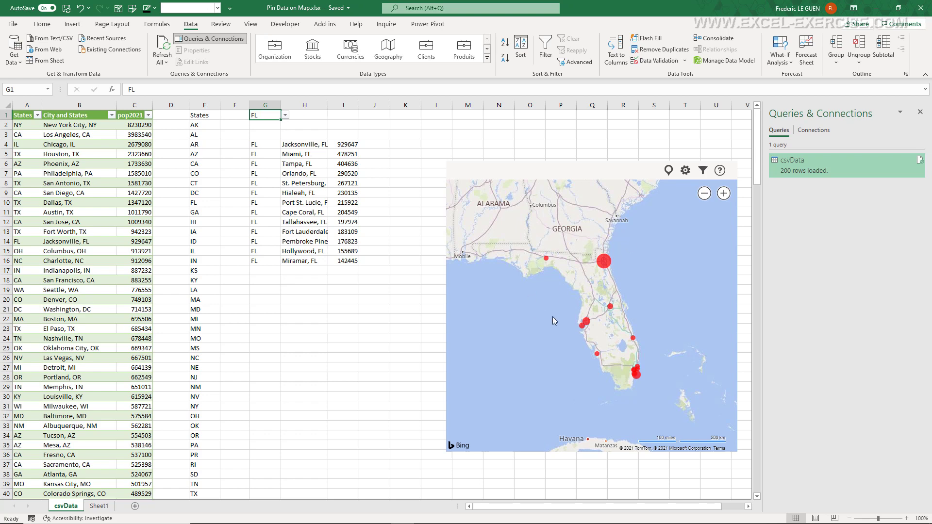
left_click(286, 119)
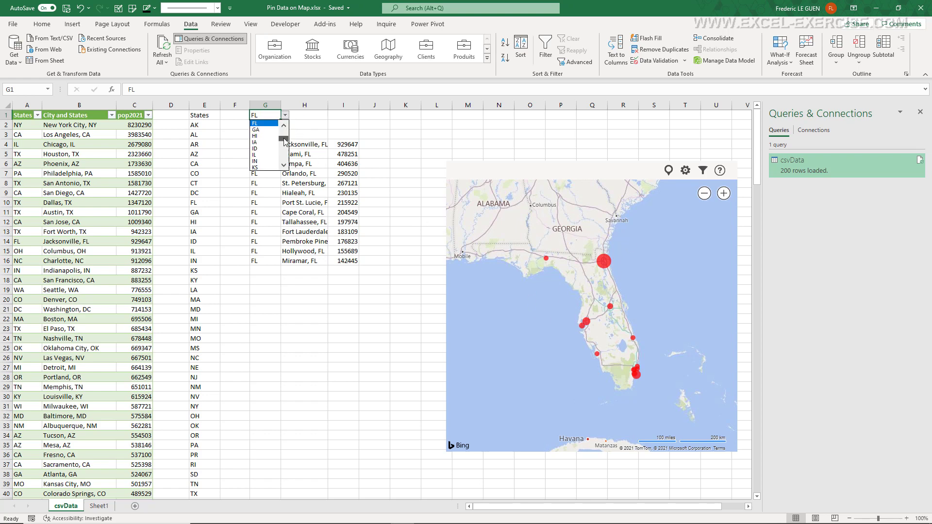
left_click(270, 153)
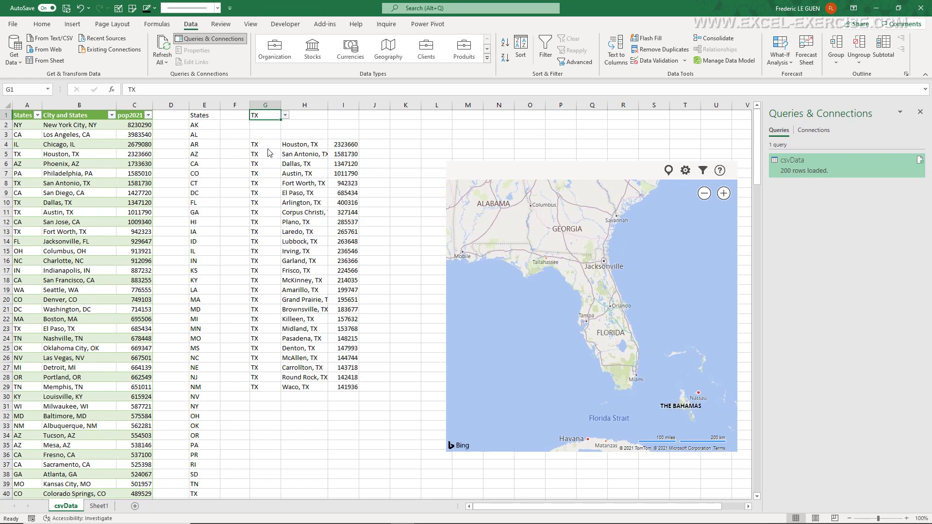